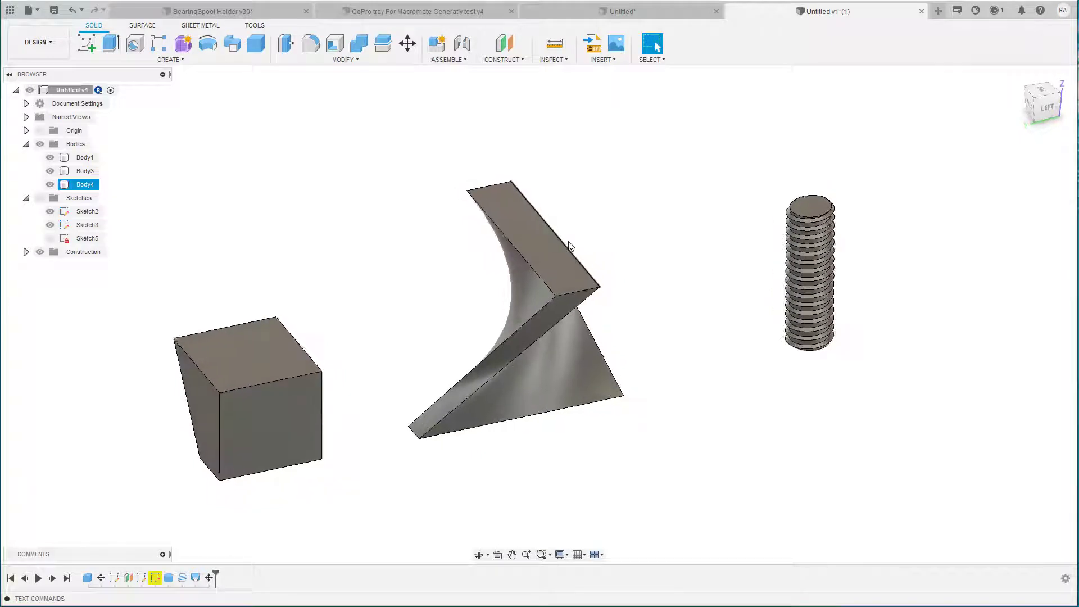
# Roll the design history back to just before the highlighted sketch, and undo the rollback
pyautogui.click(361, 486)
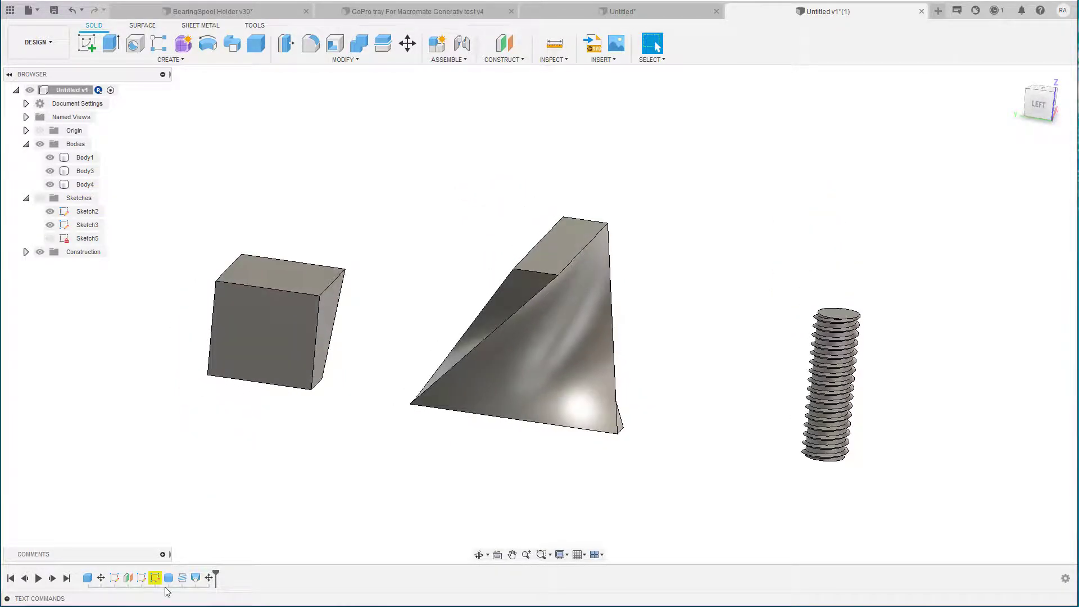
pyautogui.moveTo(216, 574); pyautogui.dragTo(147, 575)
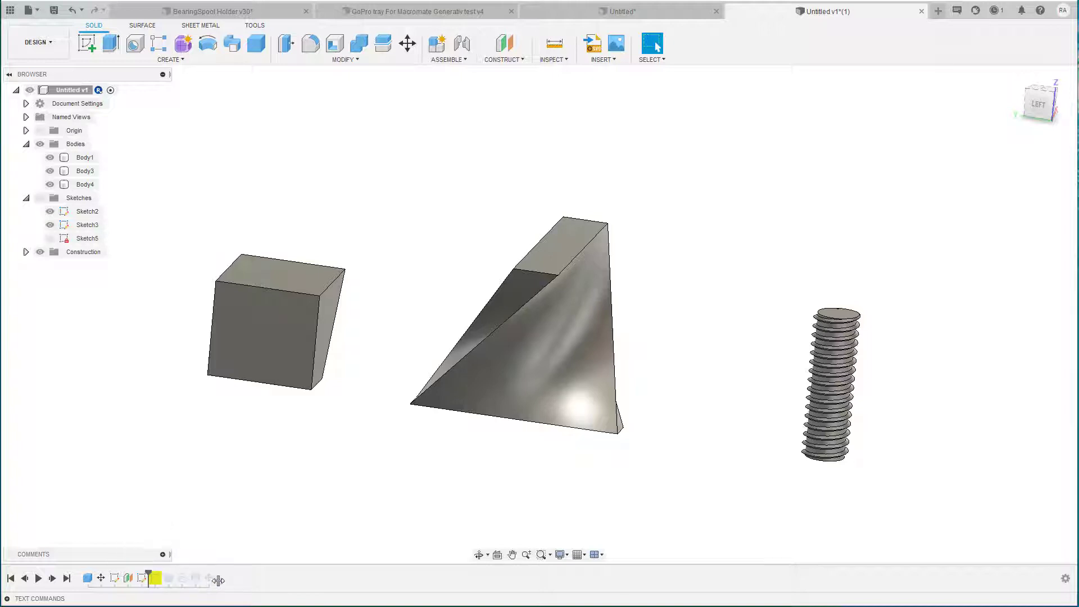
pyautogui.hotkey('ctrl', 'z')
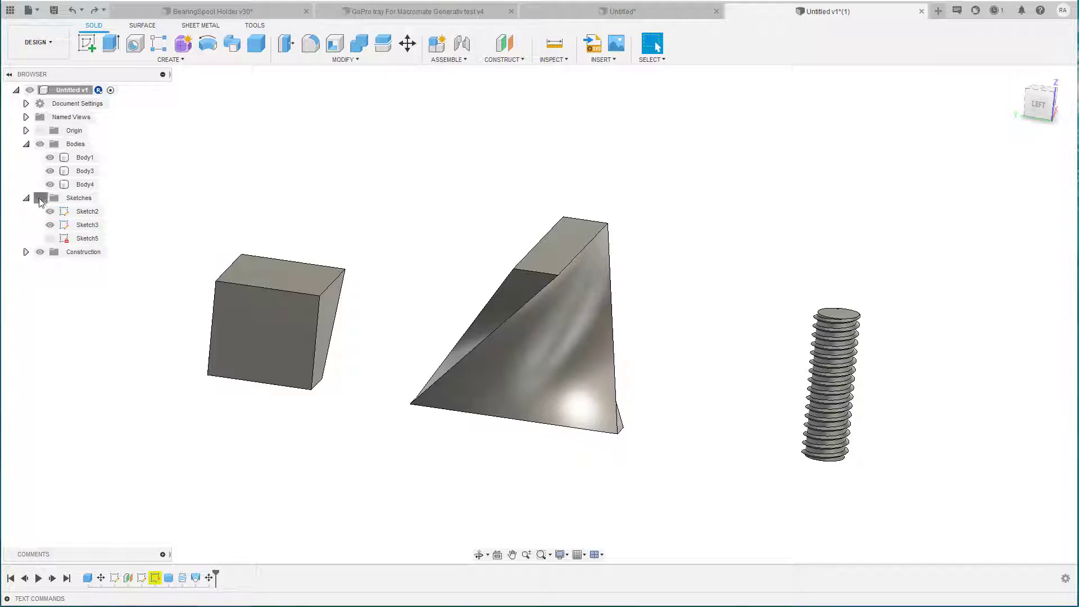
# Show all sketches and inspect the settings of the thread feature on the cylinder
pyautogui.click(51, 244)
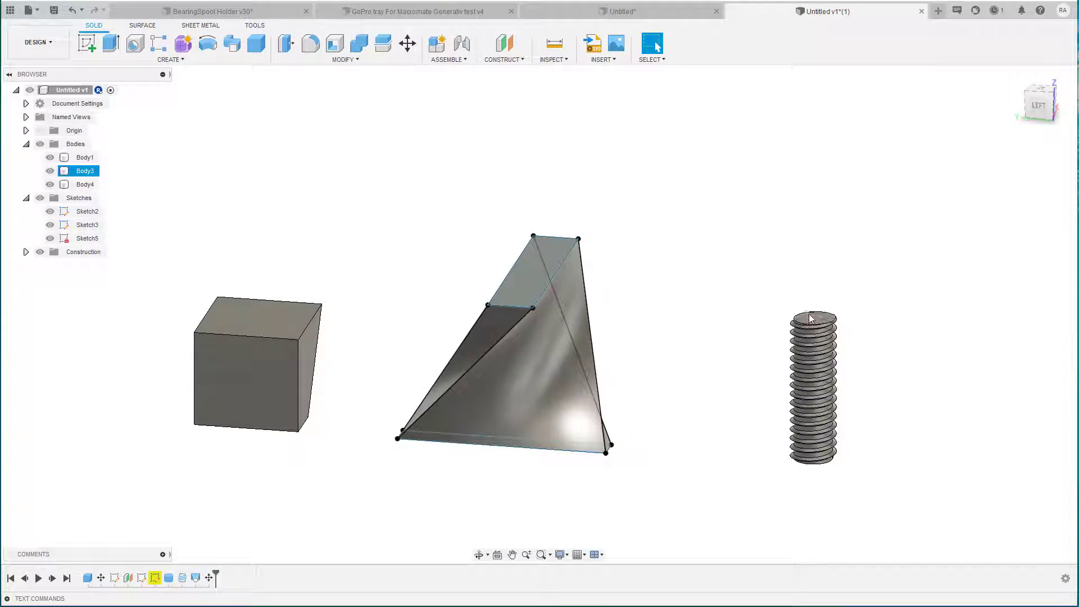
pyautogui.doubleClick(183, 578)
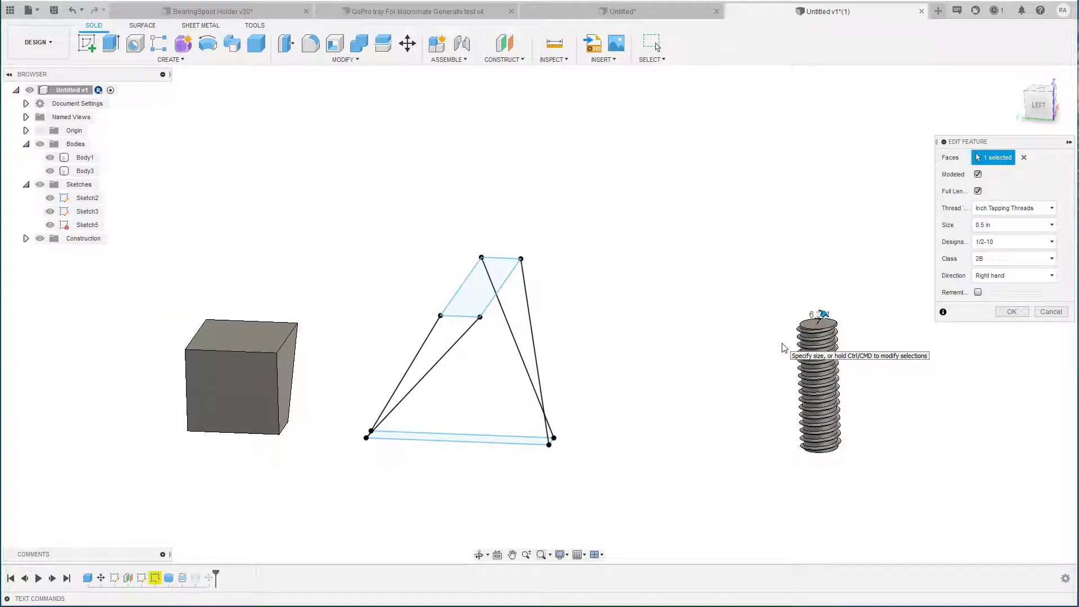
pyautogui.press('Return')
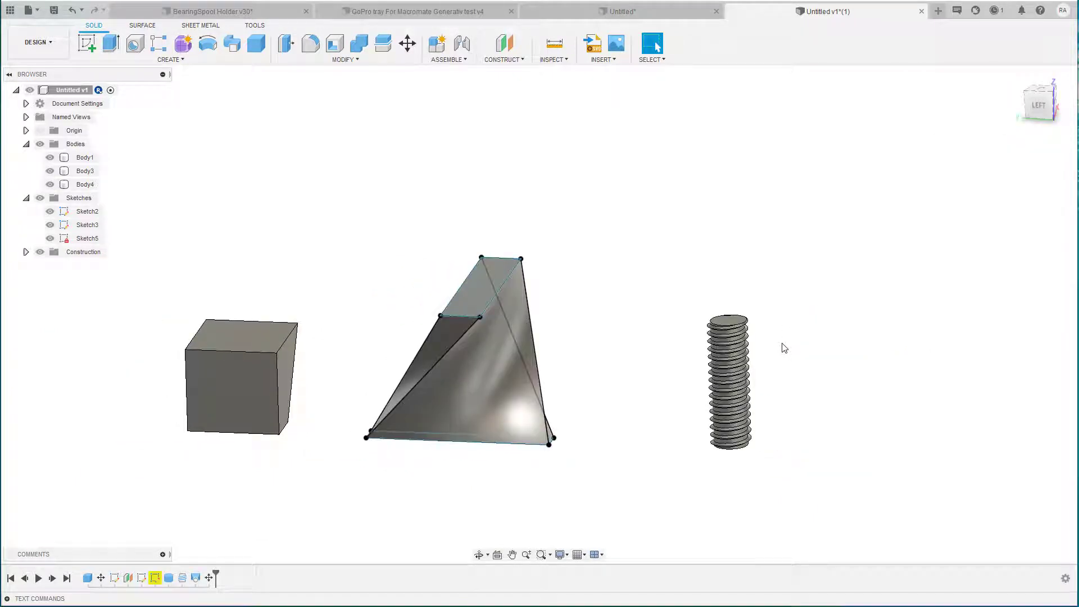
# Look over the available Modify commands and hide all sketches
pyautogui.click(342, 59)
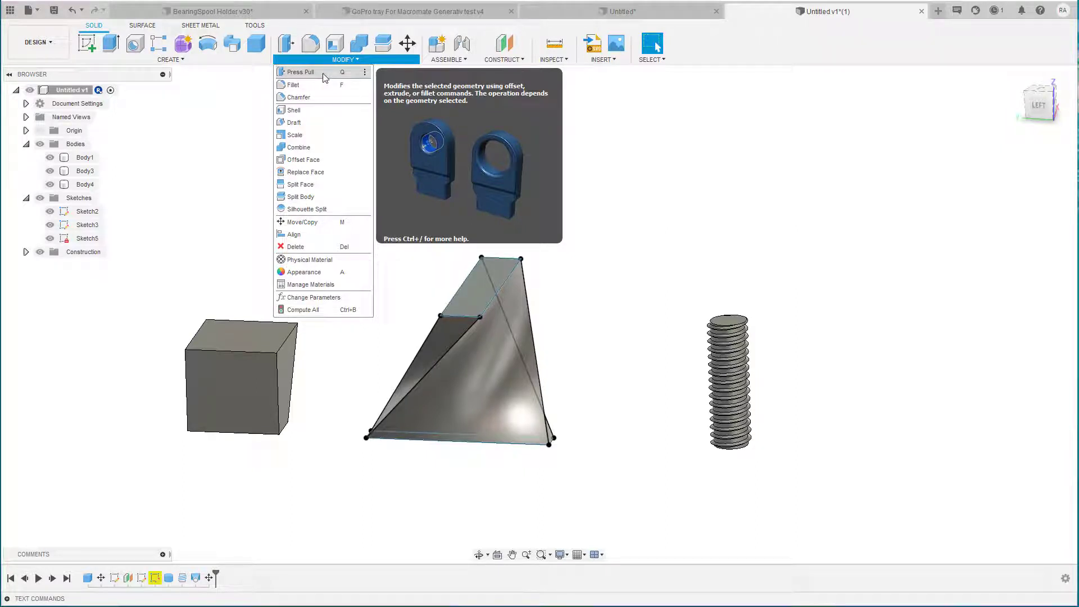
pyautogui.click(637, 142)
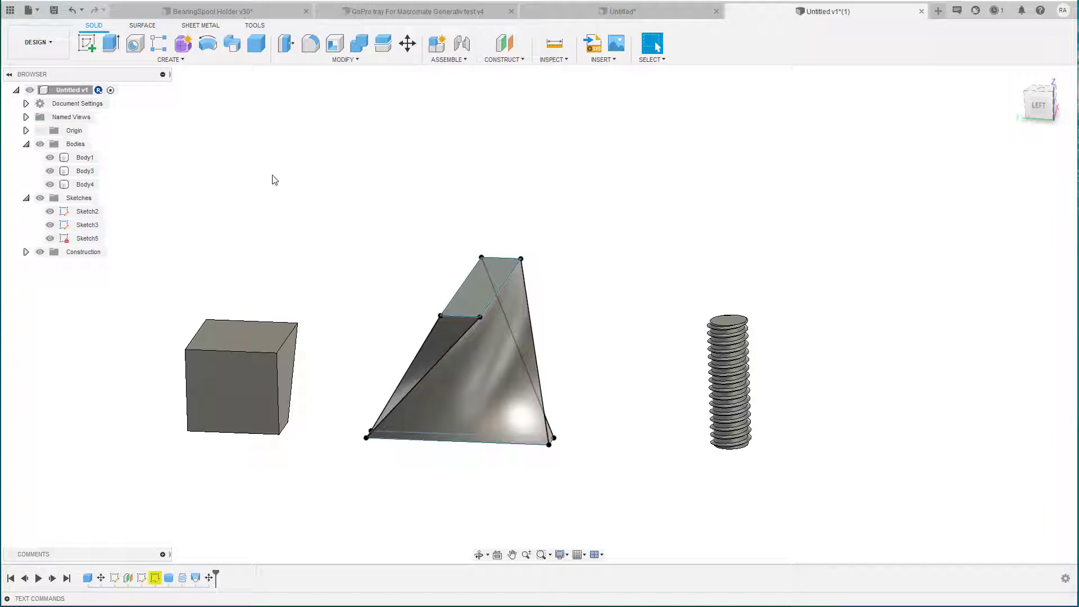
pyautogui.click(39, 197)
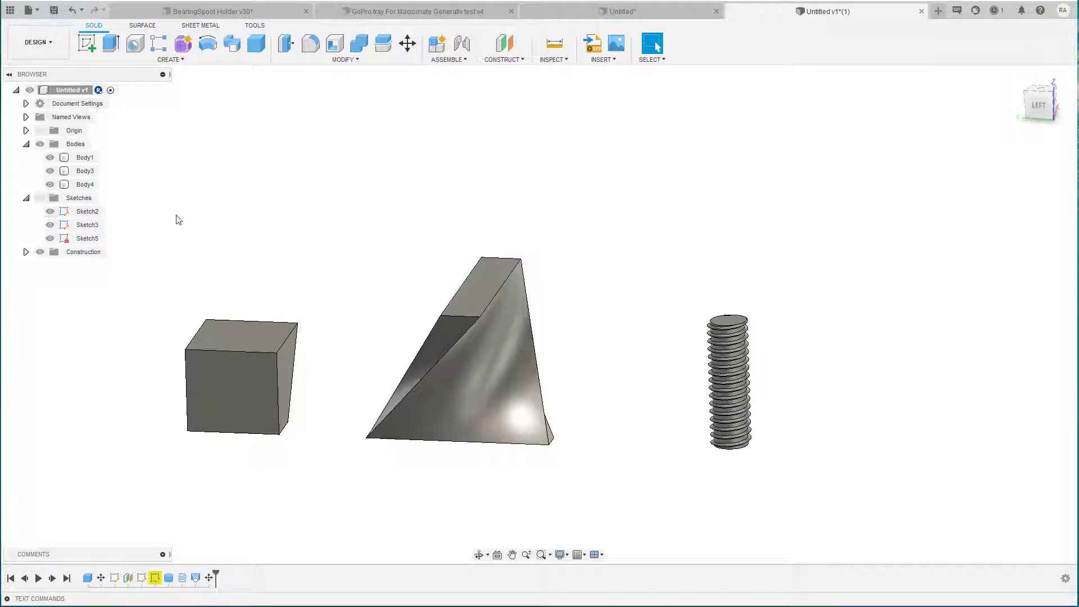
# Try to extrude the box's top face upward by about 17 mm with Operation set to Join
pyautogui.scroll(-1, 331, 224)
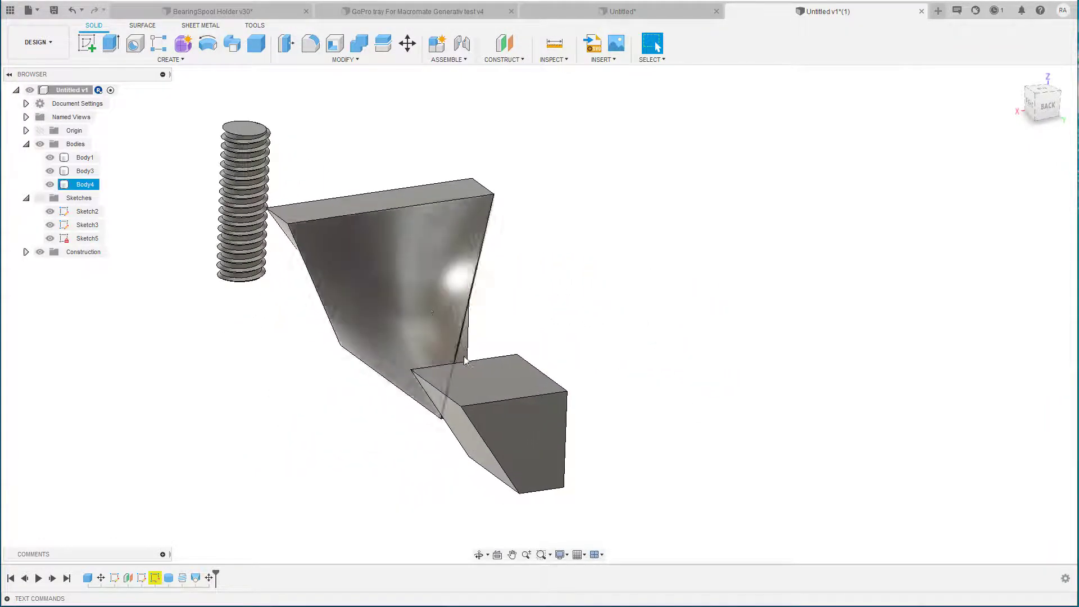
pyautogui.click(488, 384)
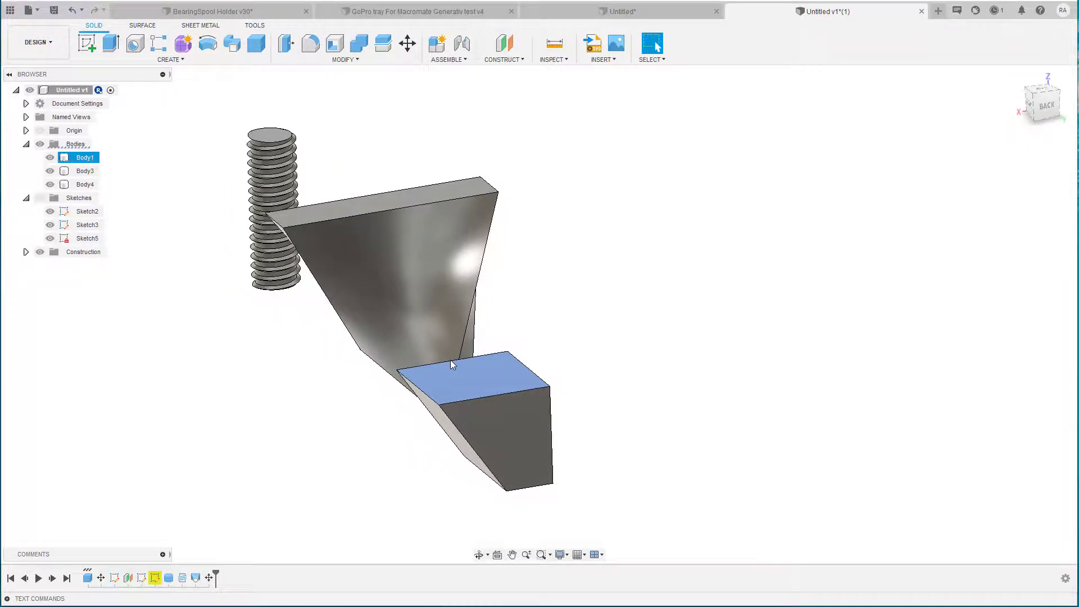
pyautogui.press('e')
pyautogui.moveTo(470, 368); pyautogui.dragTo(471, 303)
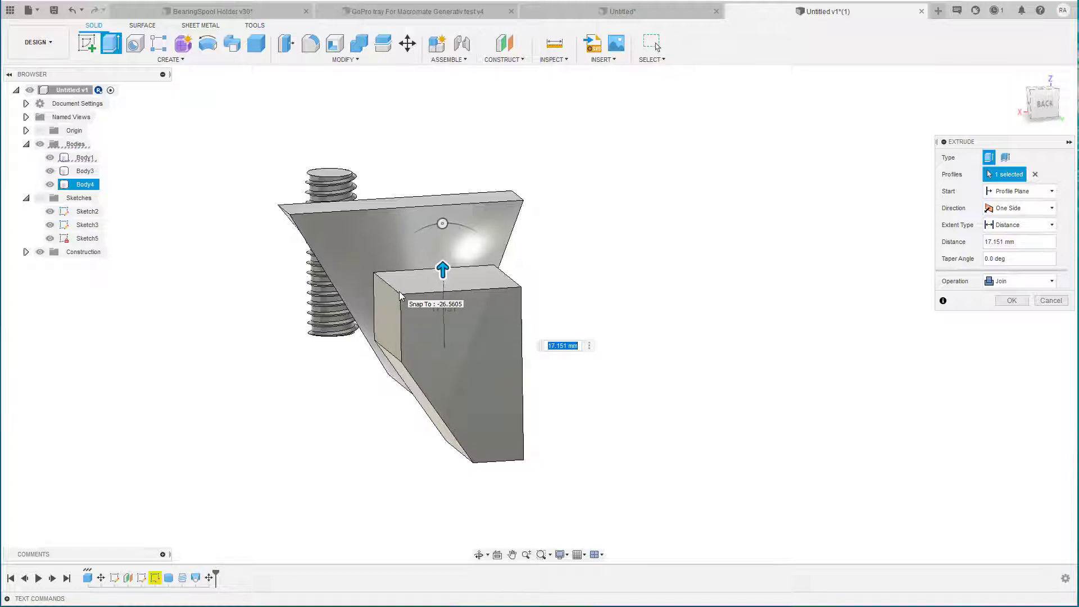
pyautogui.press('Return')
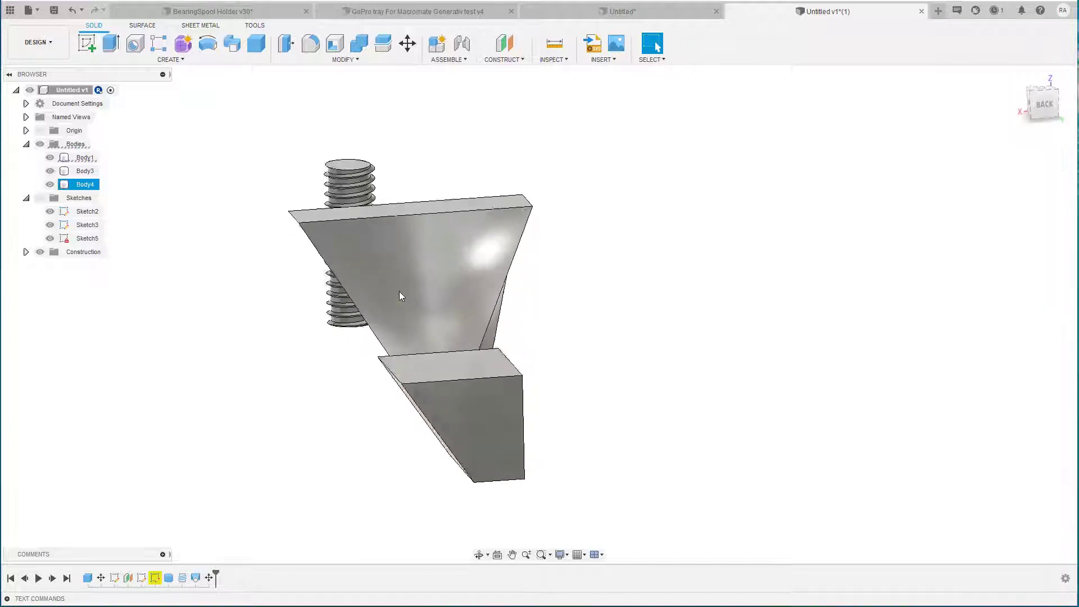
# Try to extrude the twisted body's top face upward by about 10.6 mm with Operation set to Join
pyautogui.click(406, 218)
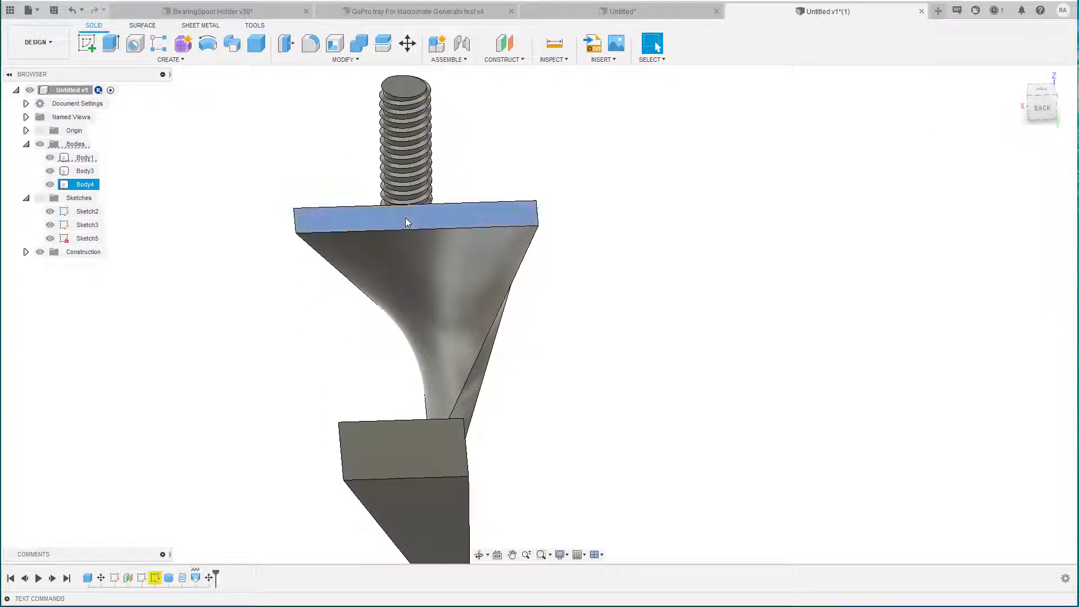
pyautogui.press('e')
pyautogui.moveTo(405, 210); pyautogui.dragTo(406, 168)
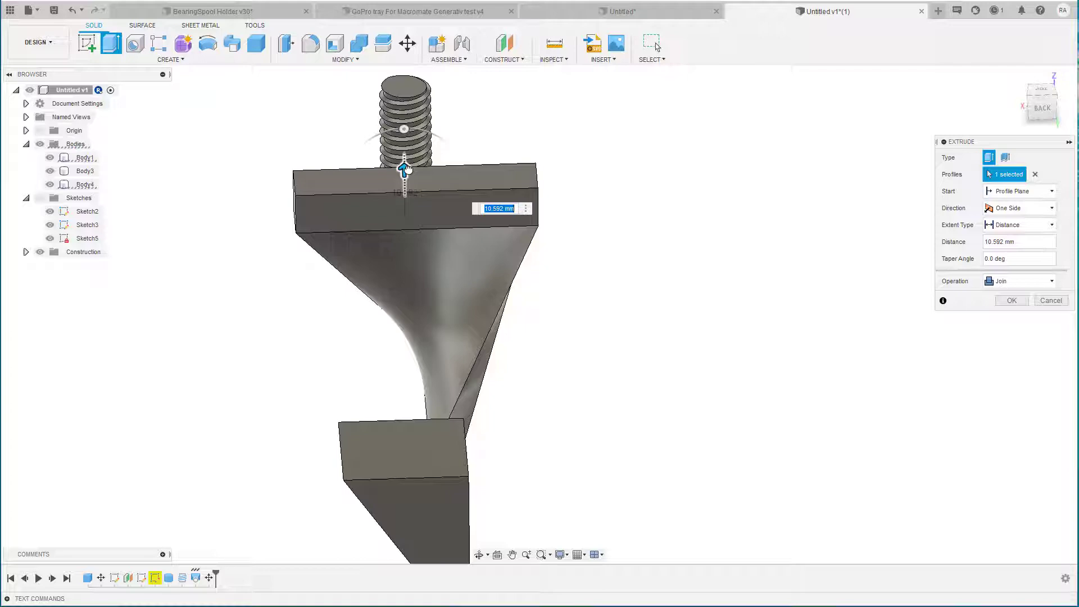
pyautogui.press('Escape')
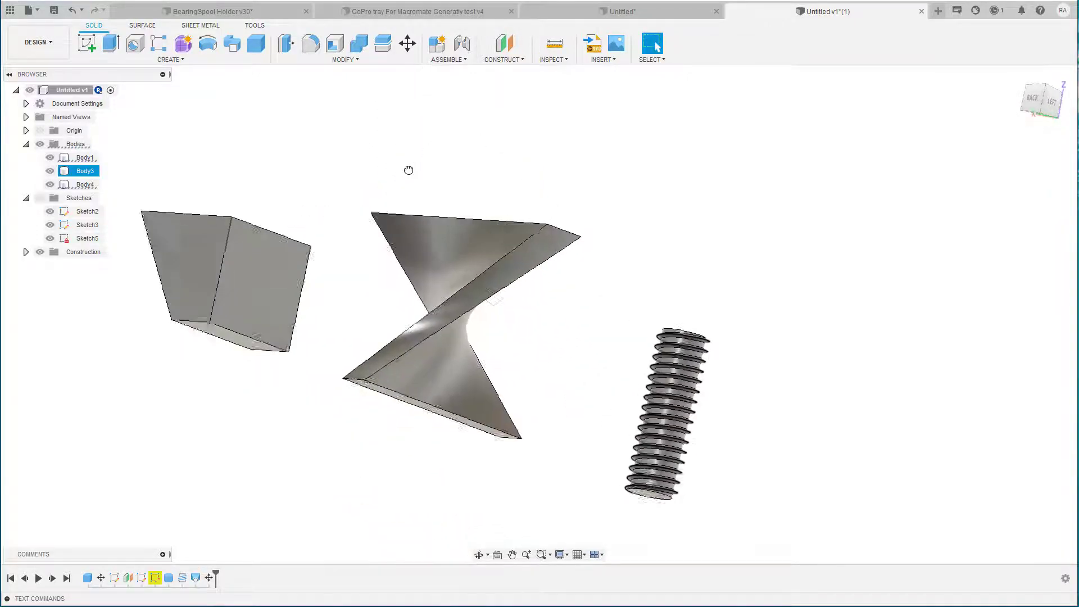
# Try to extrude the narrow curved side face of the twisted body, and switch to the Press Pull command
pyautogui.click(482, 256)
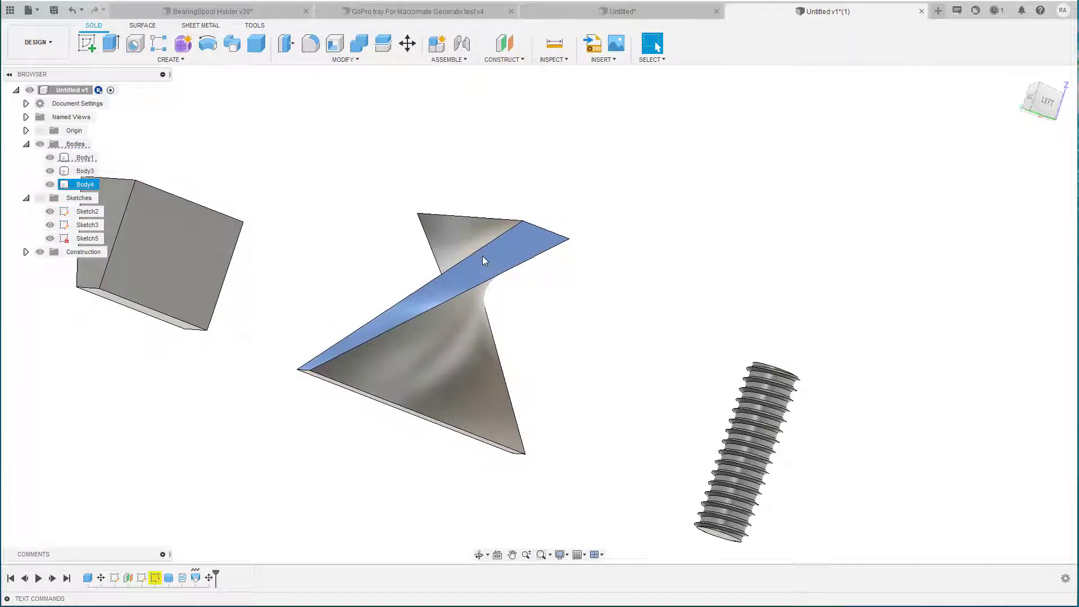
pyautogui.press('e')
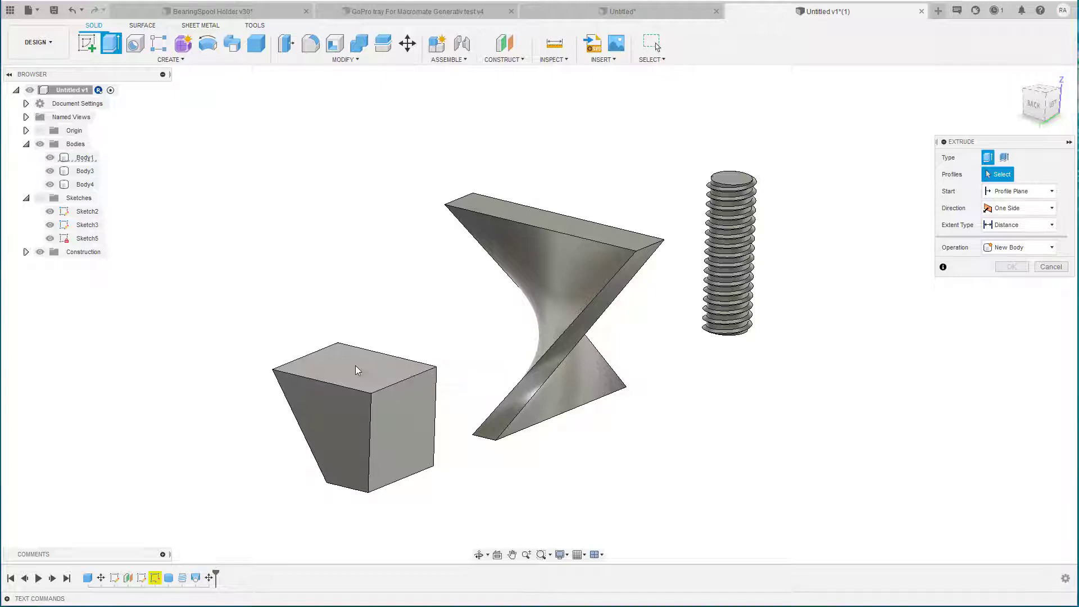
pyautogui.rightClick(356, 369)
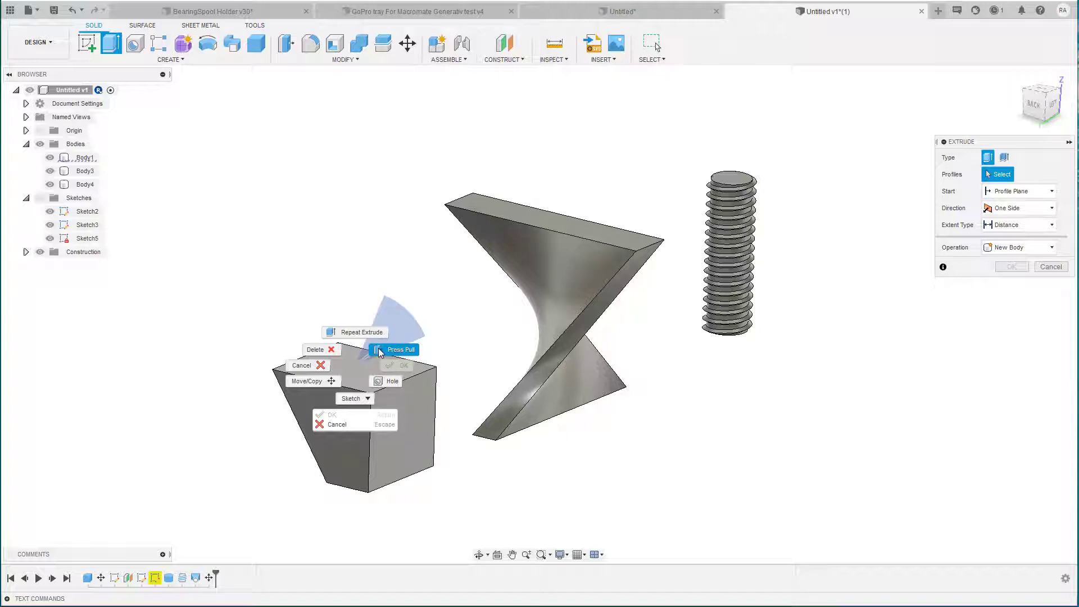
pyautogui.click(379, 353)
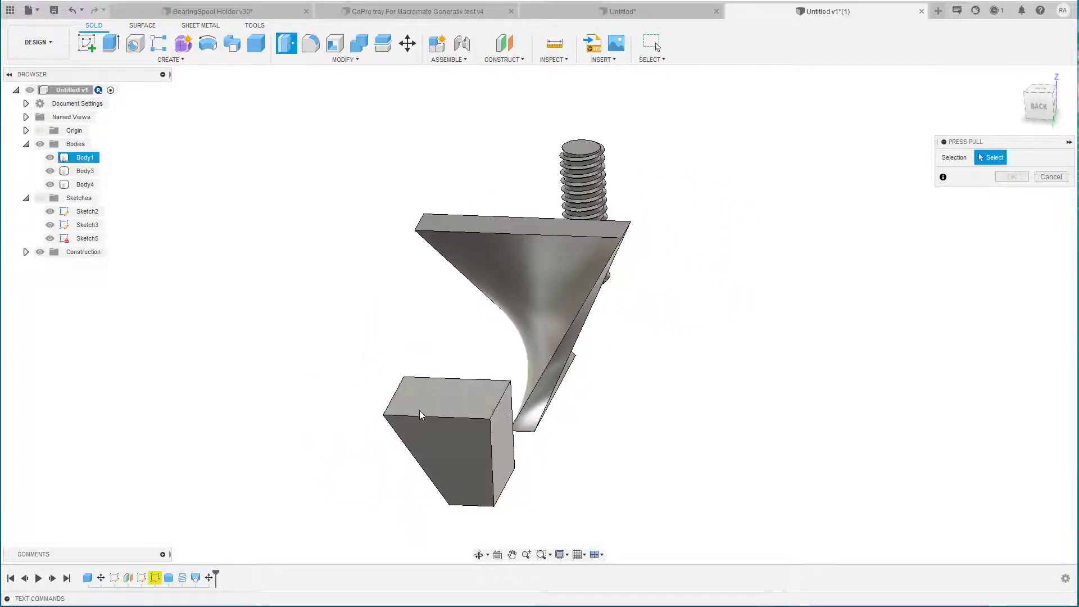
# Try to offset the box's top face to a distance of about 30 mm with Press Pull, keeping Offset Type Automatic
pyautogui.click(432, 394)
pyautogui.rightClick(432, 394)
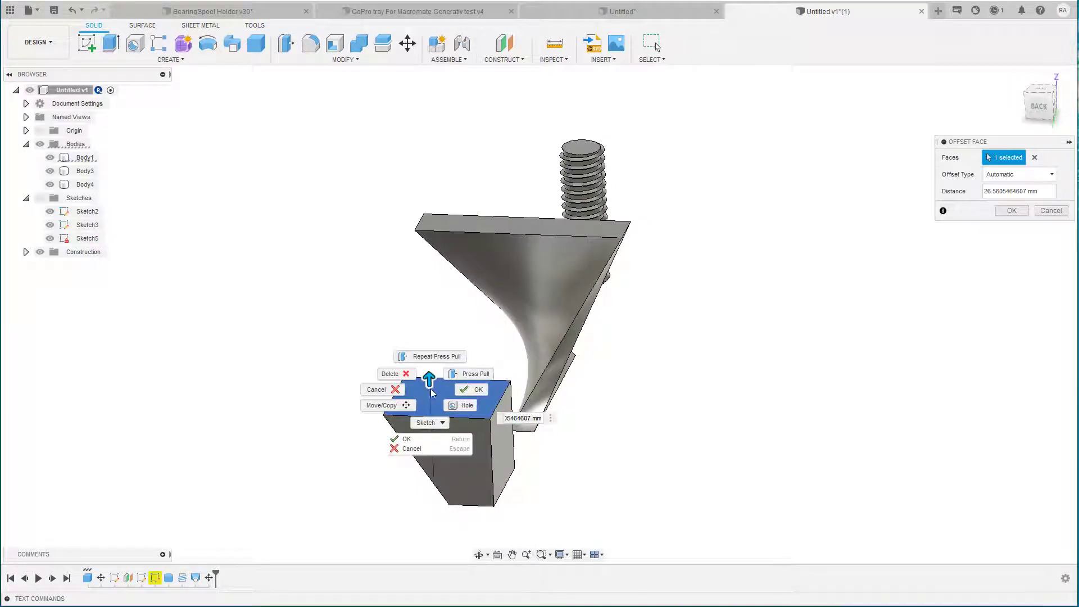
pyautogui.click(371, 285)
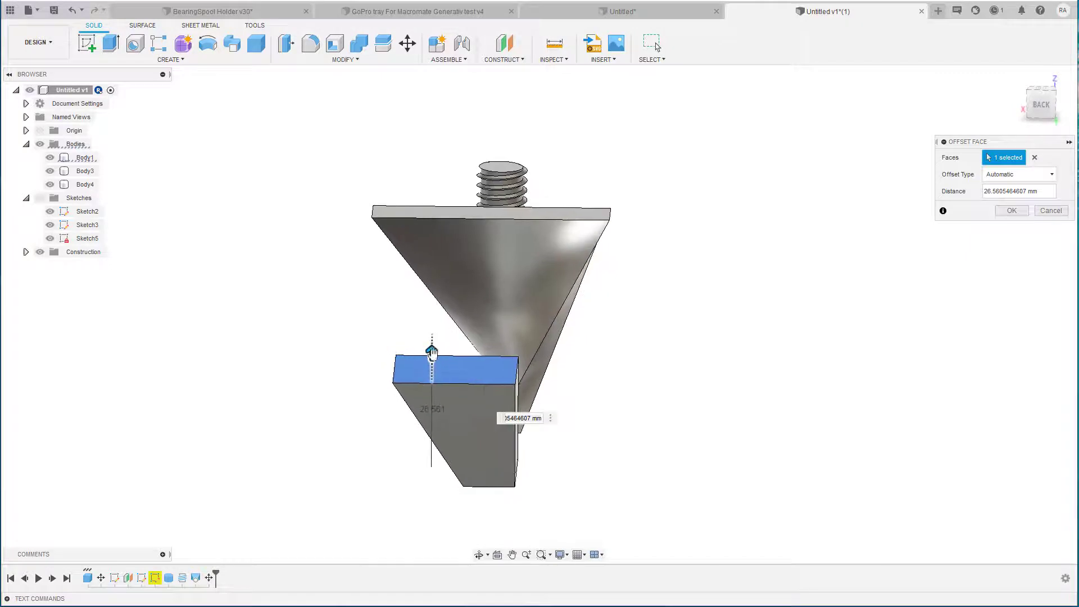
pyautogui.moveTo(432, 351)
pyautogui.mouseDown()
pyautogui.moveTo(424, 286)
pyautogui.moveTo(439, 352)
pyautogui.mouseUp()
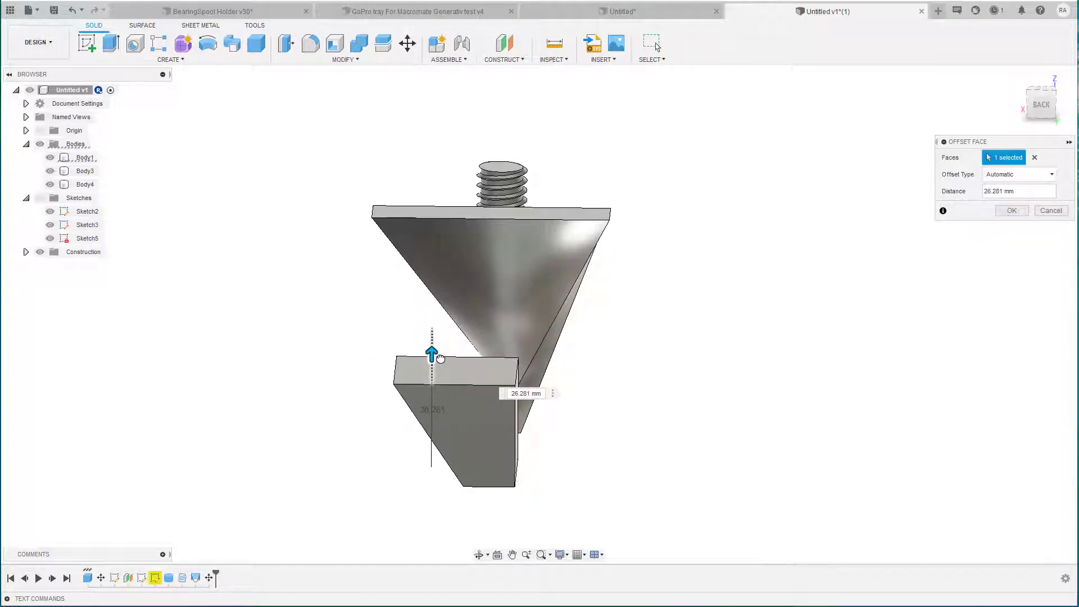
pyautogui.moveTo(440, 358)
pyautogui.keyDown('shift'); pyautogui.mouseDown(button='middle')
pyautogui.moveTo(366, 387)
pyautogui.moveTo(368, 360)
pyautogui.moveTo(441, 339)
pyautogui.moveTo(407, 362)
pyautogui.mouseUp(button='middle'); pyautogui.keyUp('shift')
pyautogui.moveTo(407, 361)
pyautogui.mouseDown()
pyautogui.moveTo(407, 308)
pyautogui.moveTo(409, 361)
pyautogui.moveTo(407, 346)
pyautogui.mouseUp()
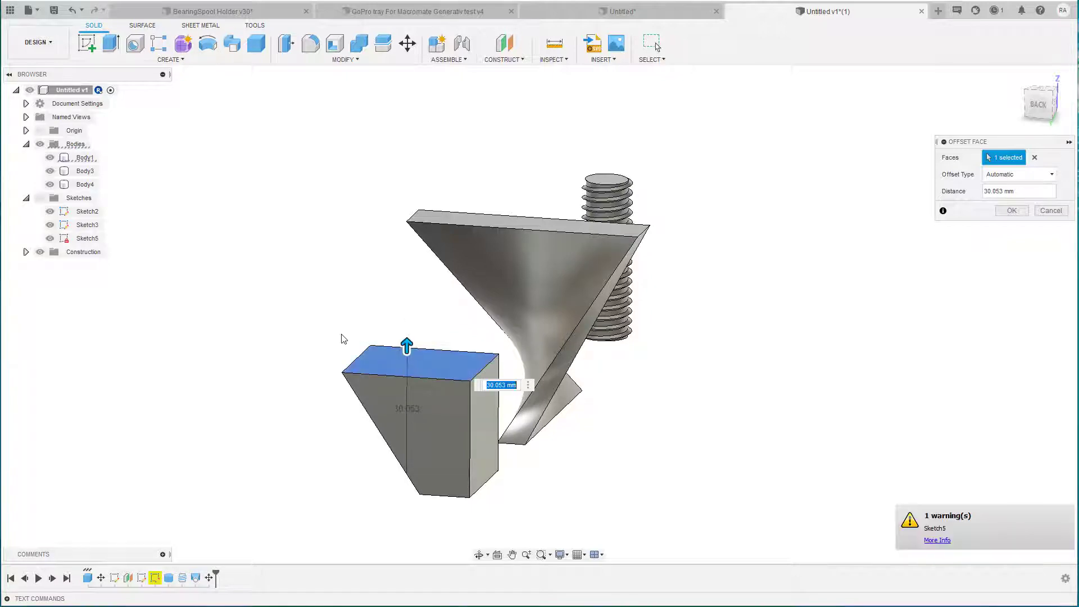
pyautogui.press('Return')
# Try to offset the twisted body's top face by about 1.55 mm with Press Pull, keeping Offset Type Automatic
pyautogui.keyDown('shift'); pyautogui.moveTo(342, 337); pyautogui.dragTo(393, 336, button='middle'); pyautogui.keyUp('shift')
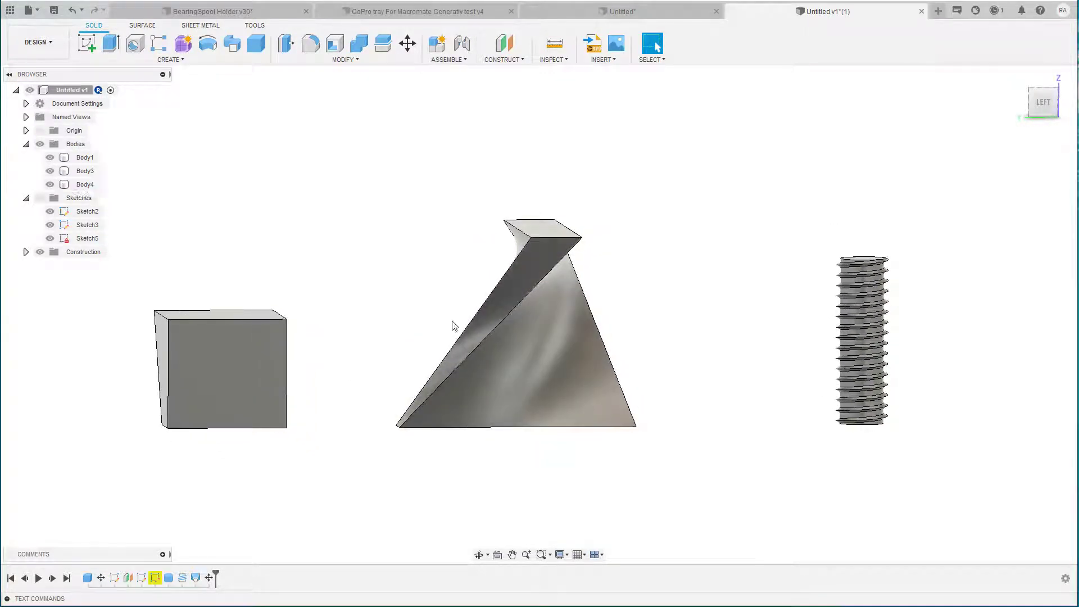
pyautogui.keyDown('shift'); pyautogui.moveTo(626, 260); pyautogui.dragTo(516, 262, button='middle'); pyautogui.keyUp('shift')
pyautogui.click(529, 241)
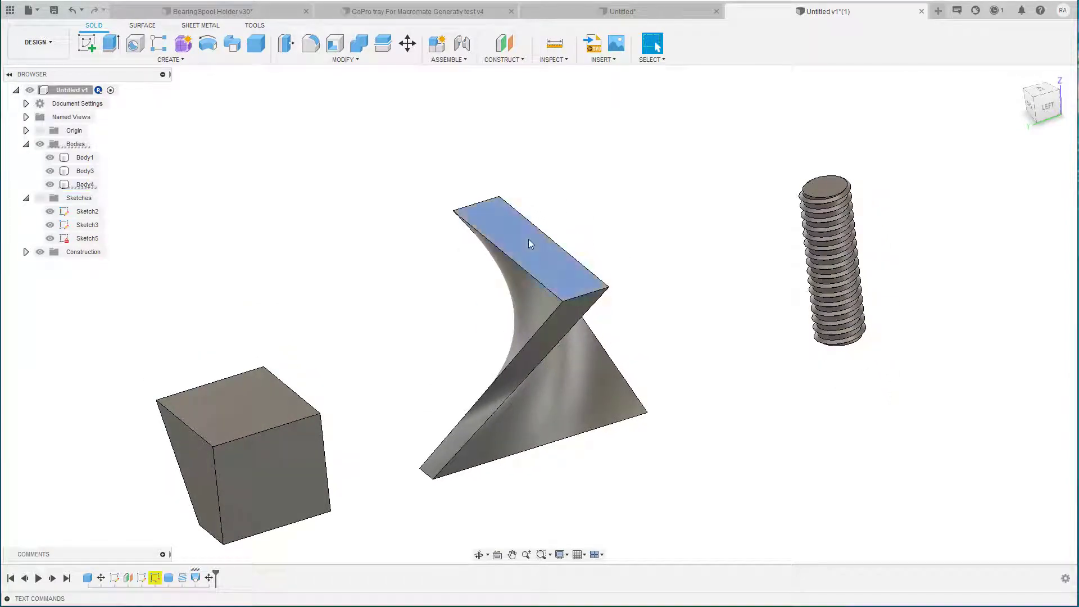
pyautogui.rightClick(529, 241)
pyautogui.click(561, 224)
pyautogui.keyDown('shift'); pyautogui.moveTo(559, 229); pyautogui.dragTo(527, 236, button='middle'); pyautogui.keyUp('shift')
pyautogui.moveTo(527, 236); pyautogui.dragTo(513, 358)
pyautogui.moveTo(516, 351)
pyautogui.mouseDown()
pyautogui.moveTo(519, 307)
pyautogui.moveTo(520, 338)
pyautogui.mouseUp()
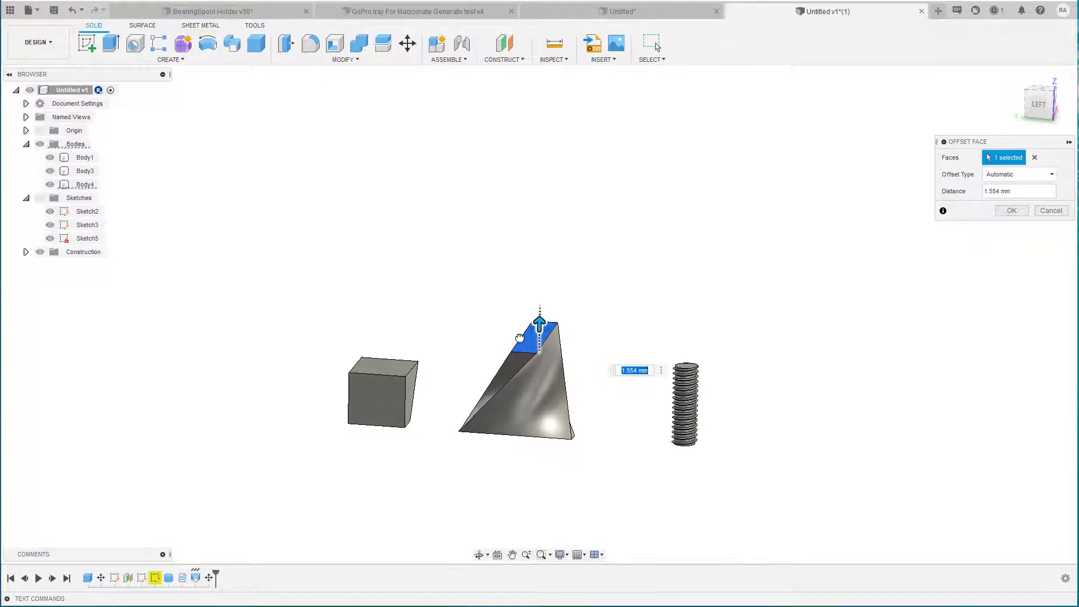
pyautogui.press('Return')
# Try to offset the twisted body's narrow curved side face outward by about 5.6 mm and inward by about 2.2 mm with Press Pull
pyautogui.keyDown('shift'); pyautogui.moveTo(519, 338); pyautogui.dragTo(530, 341, button='middle'); pyautogui.keyUp('shift')
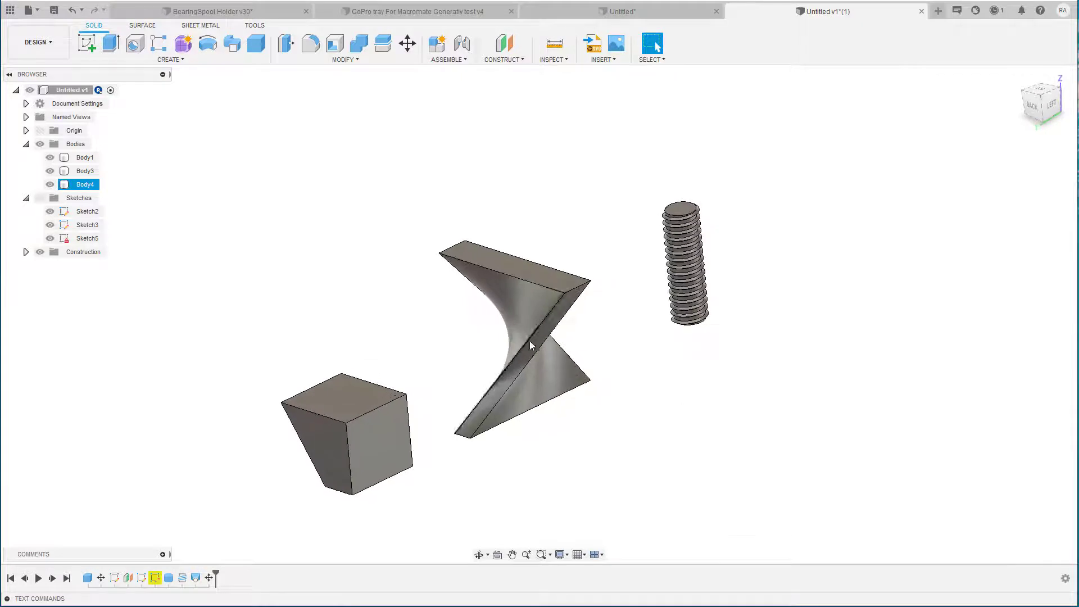
pyautogui.click(538, 340)
pyautogui.rightClick(538, 340)
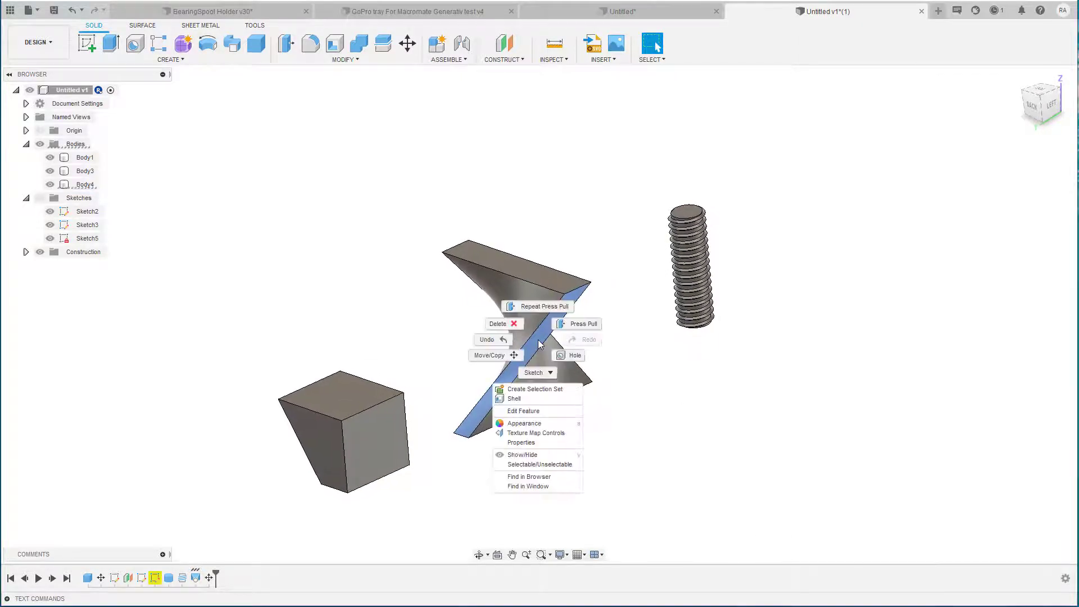
pyautogui.click(579, 324)
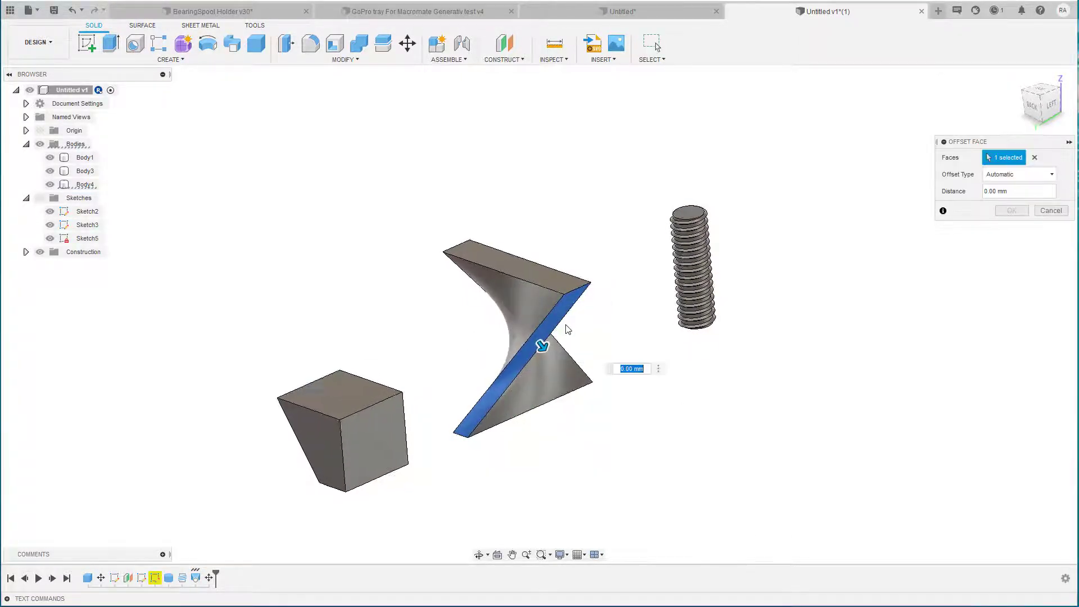
pyautogui.keyDown('shift'); pyautogui.moveTo(565, 329); pyautogui.dragTo(490, 349, button='middle'); pyautogui.keyUp('shift')
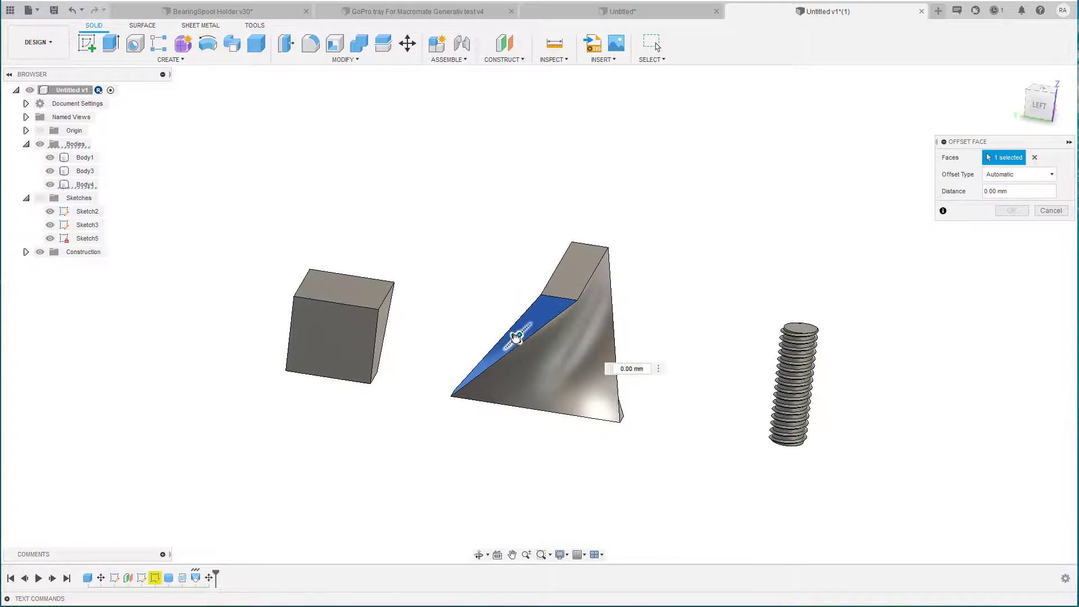
pyautogui.moveTo(513, 337); pyautogui.dragTo(543, 383)
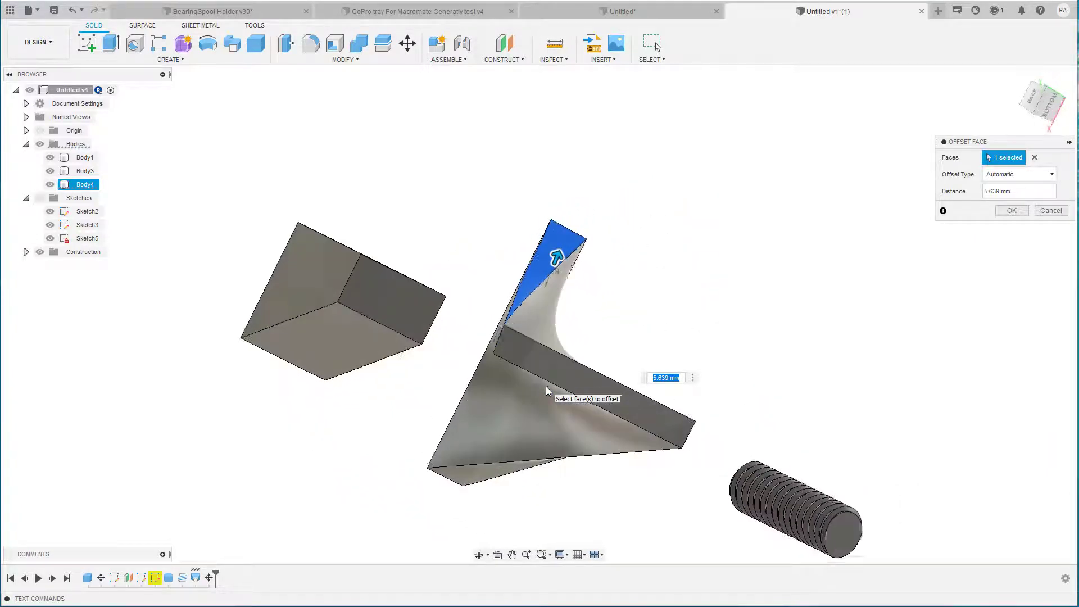
pyautogui.moveTo(564, 251); pyautogui.dragTo(558, 288)
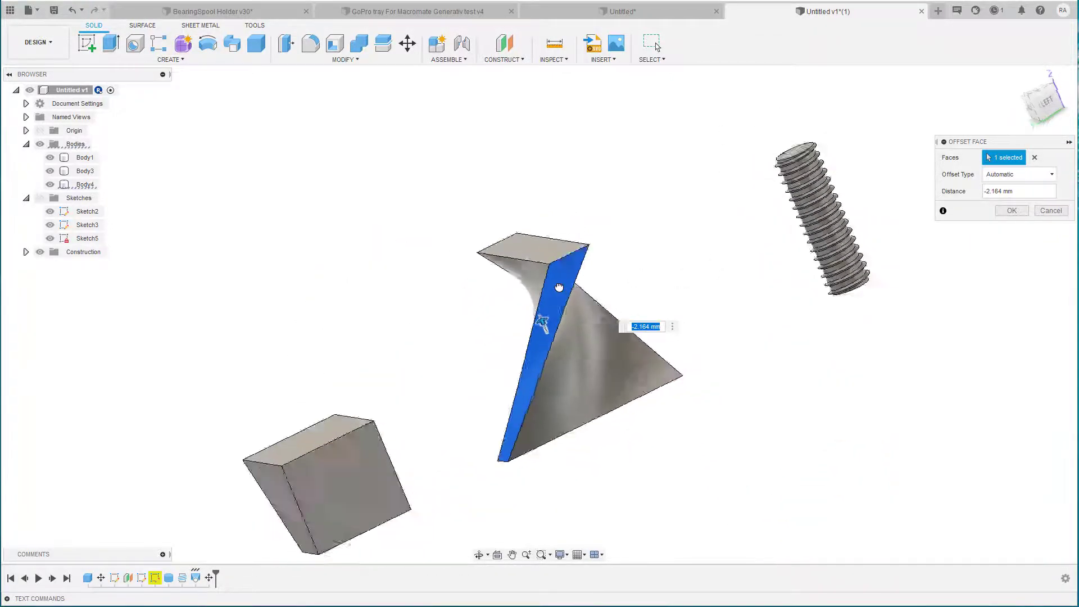
pyautogui.press('Return')
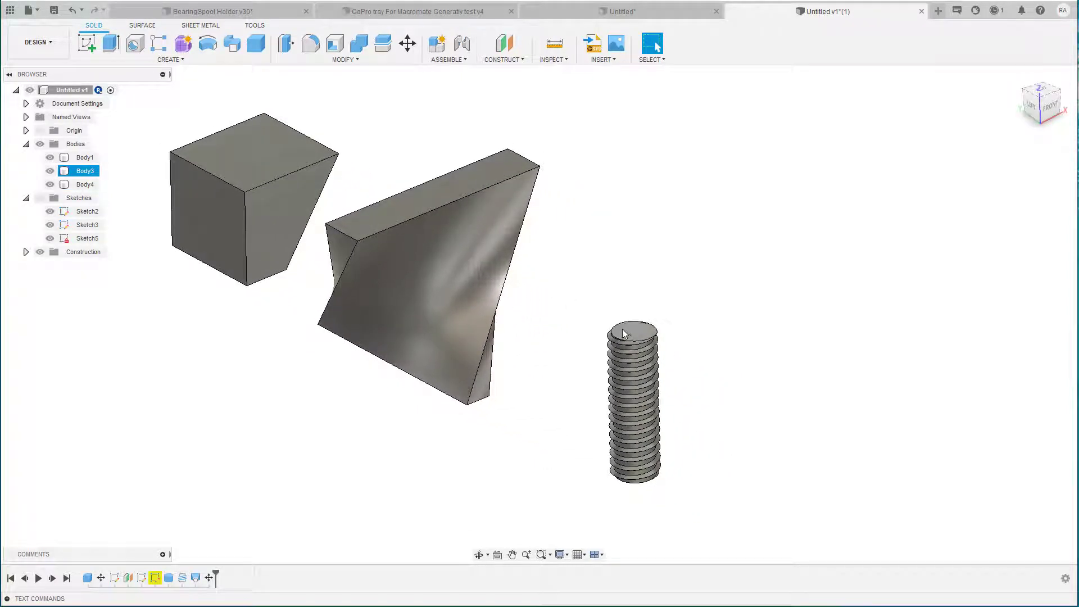
# Offset the threaded cylinder's top face upward by about 49.2 mm with Press Pull, keeping Offset Type Automatic
pyautogui.doubleClick(168, 579)
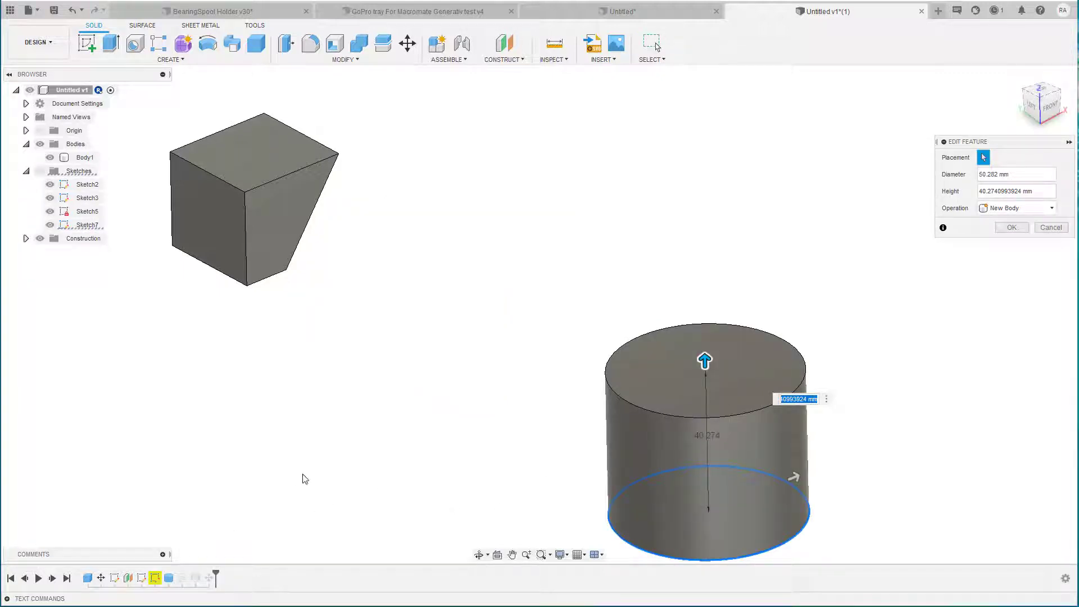
pyautogui.press('Escape')
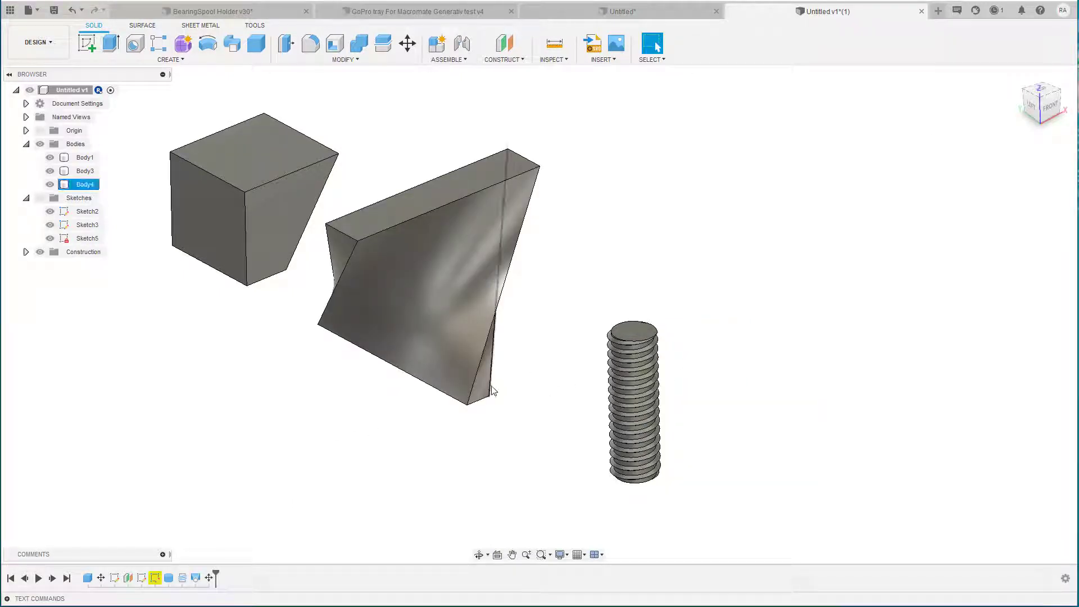
pyautogui.scroll(5, 493, 390)
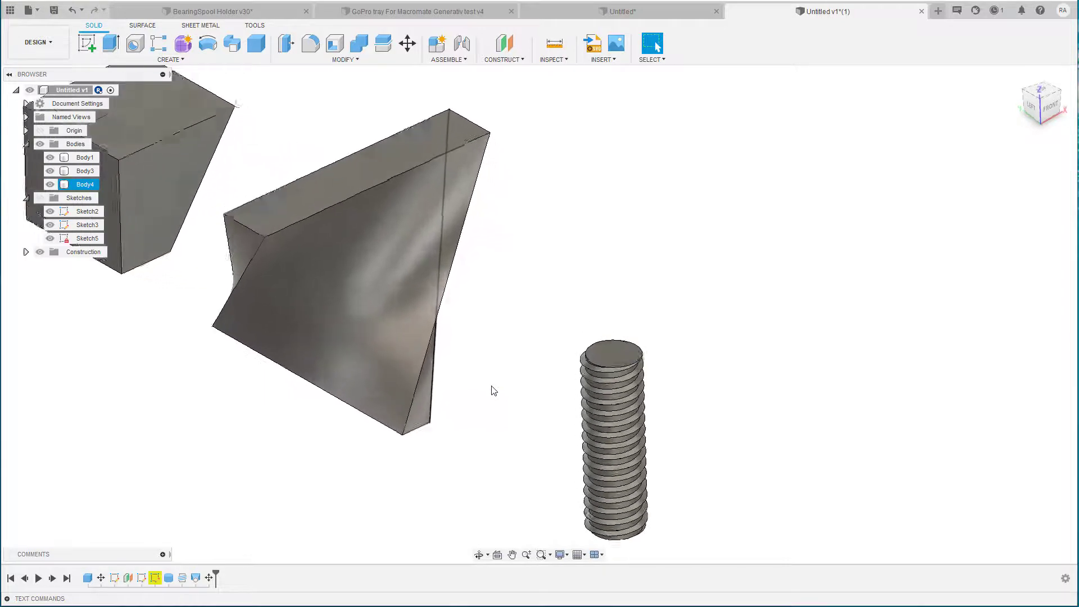
pyautogui.scroll(1, 493, 390)
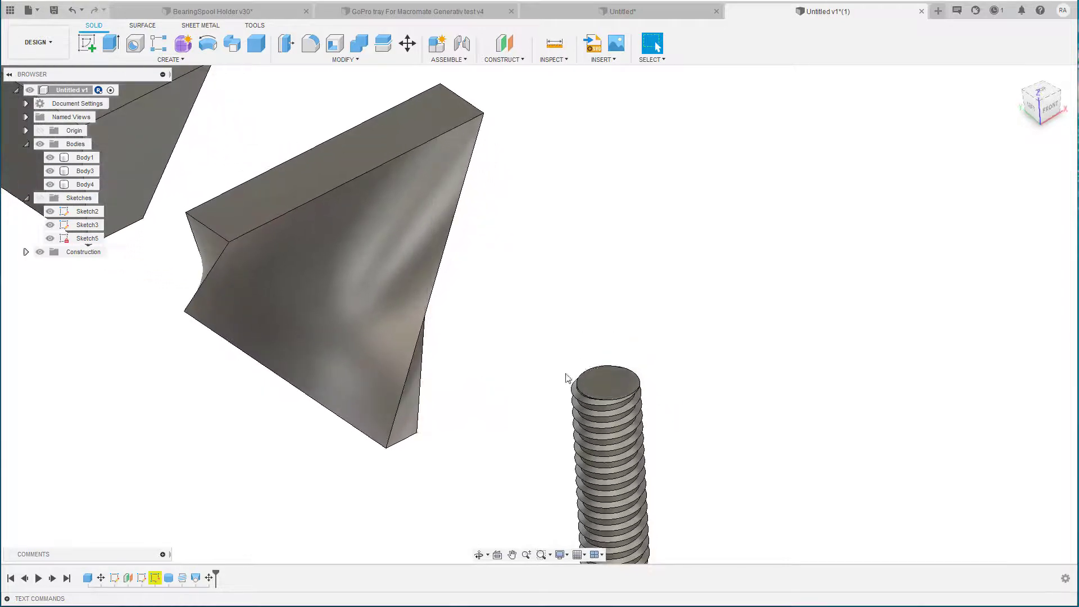
pyautogui.rightClick(604, 384)
pyautogui.click(624, 366)
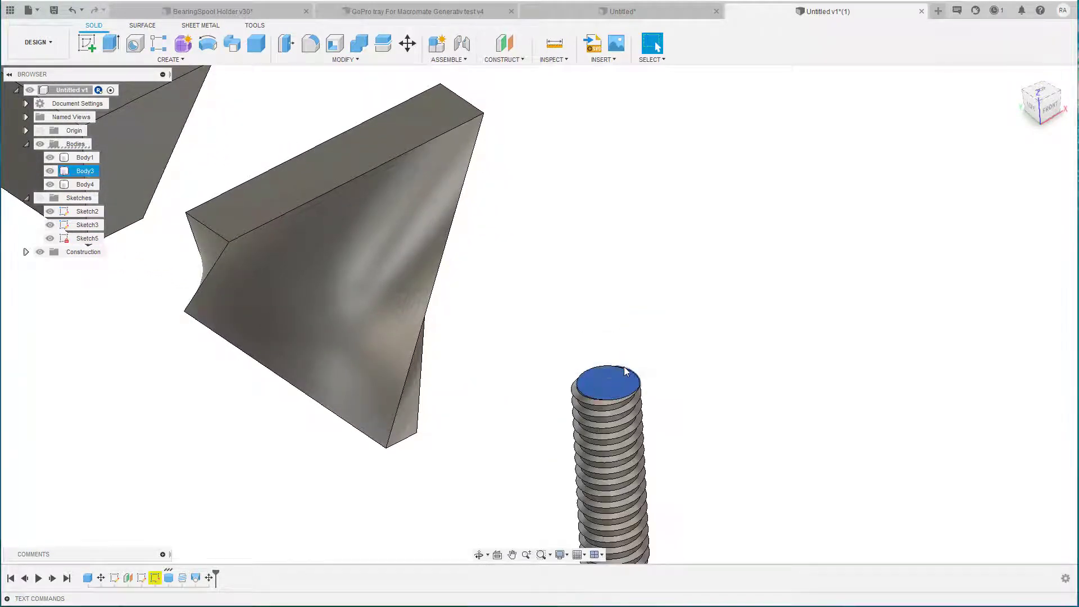
pyautogui.moveTo(605, 369); pyautogui.dragTo(610, 168)
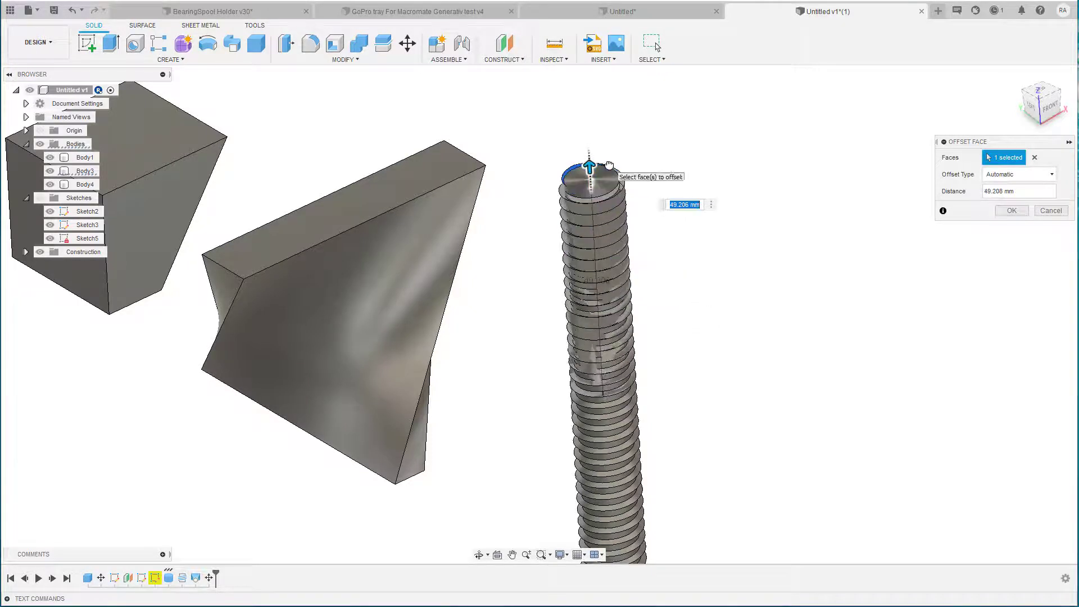
pyautogui.press('Return')
pyautogui.scroll(-5, 610, 165)
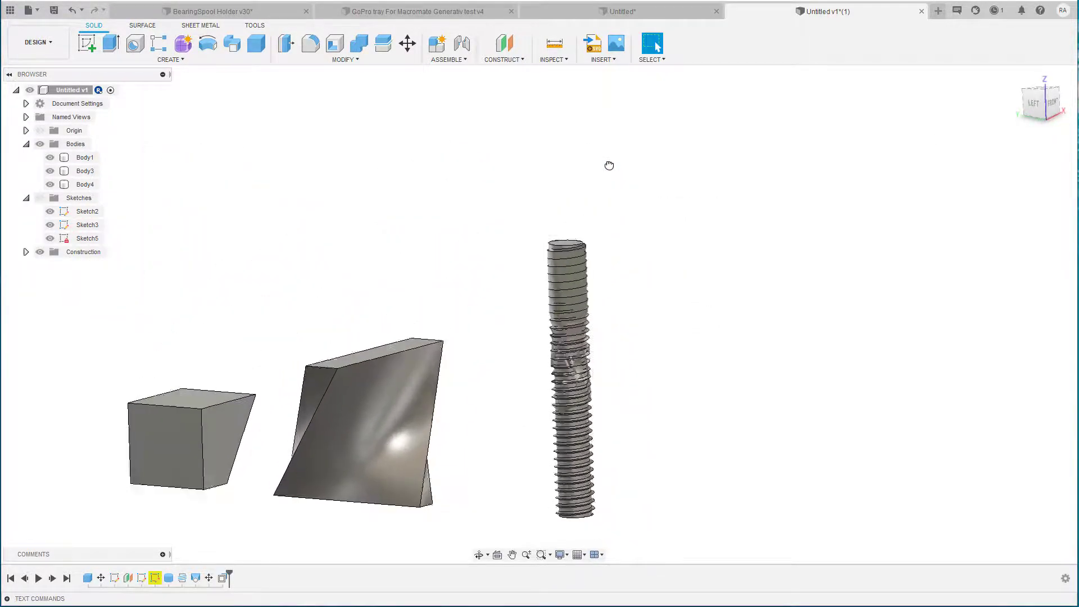
pyautogui.scroll(10, 609, 165)
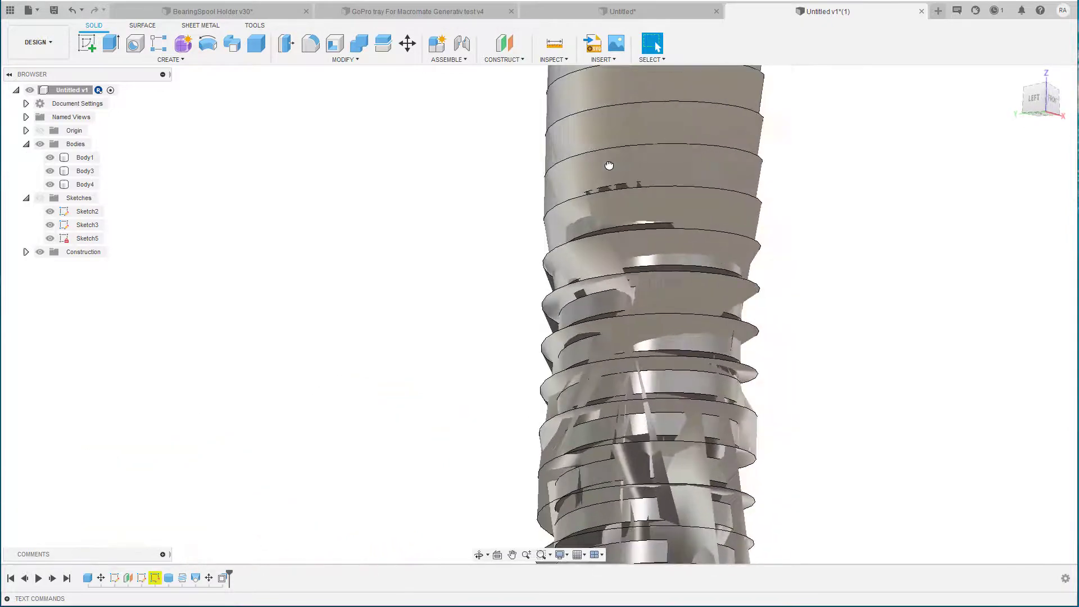
pyautogui.scroll(-10, 609, 165)
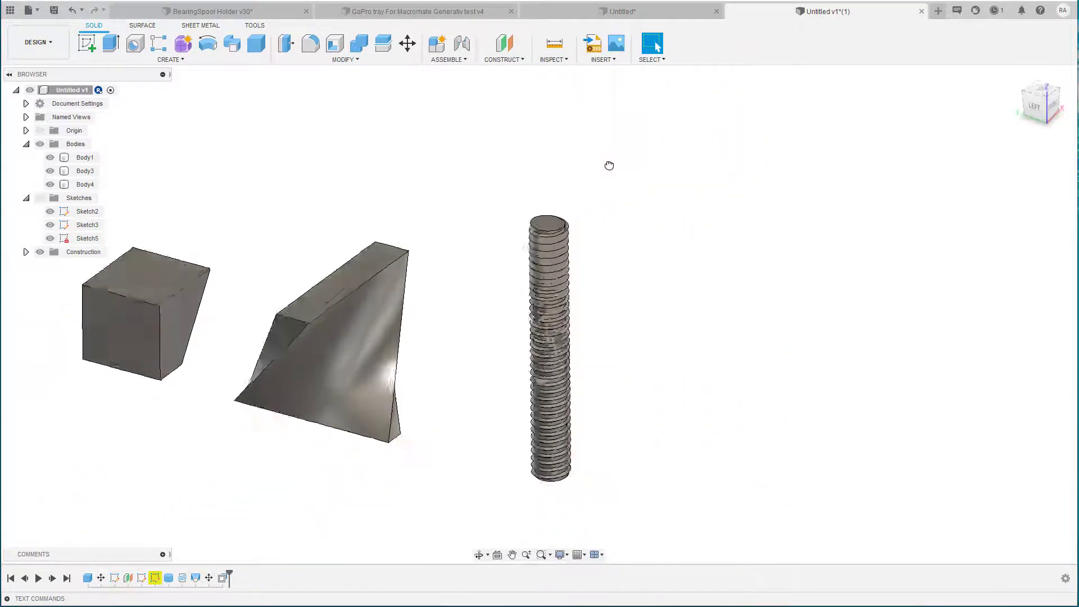
# Move the threaded cylinder body a short distance horizontally with the Move/Copy command
pyautogui.click(364, 309)
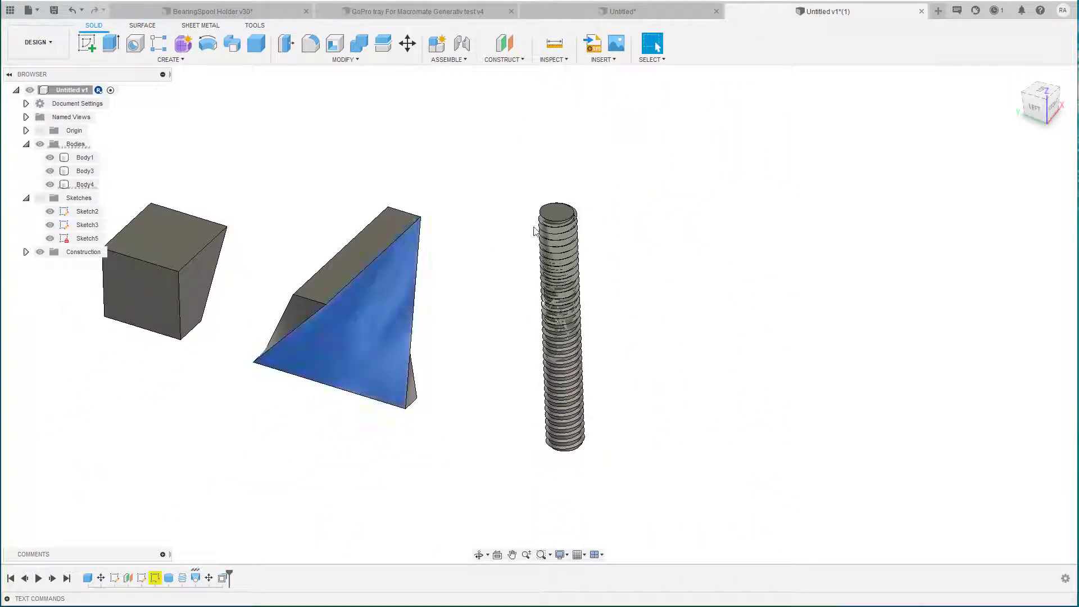
pyautogui.click(515, 187)
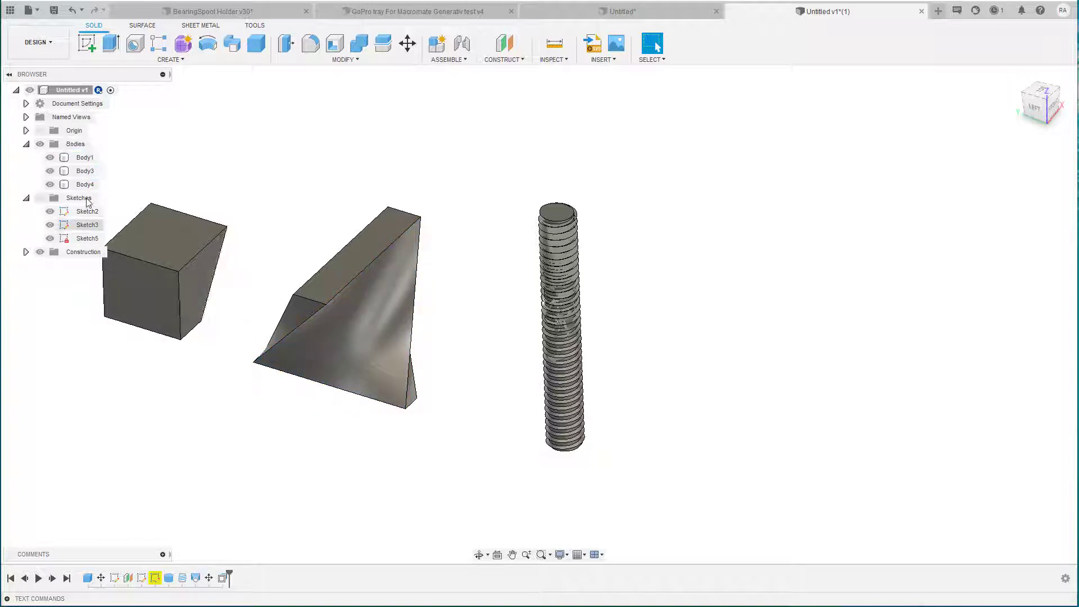
pyautogui.click(77, 185)
pyautogui.click(77, 172)
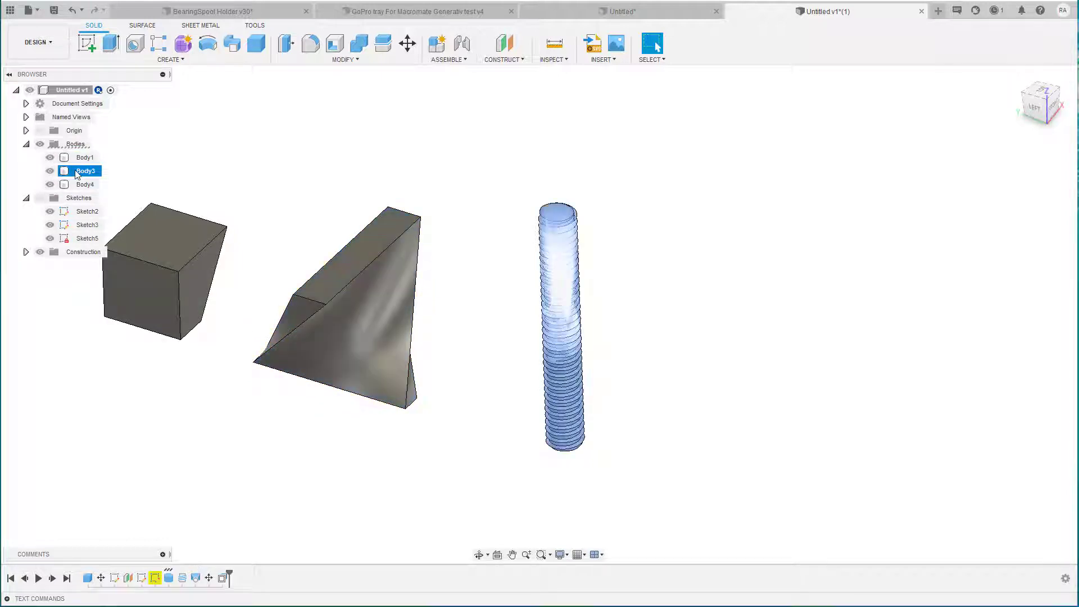
pyautogui.press('m')
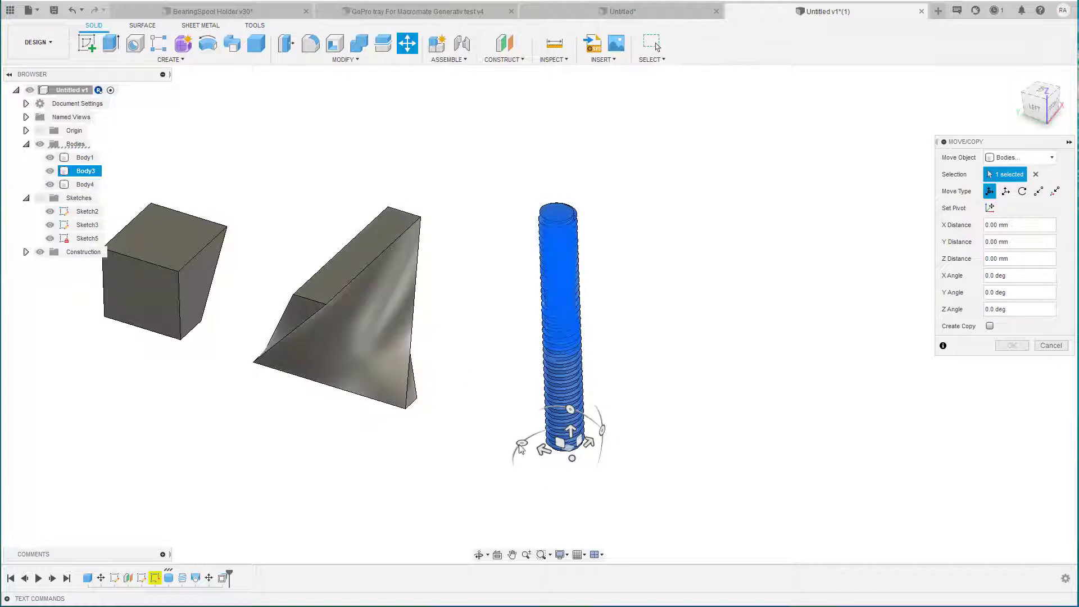
pyautogui.moveTo(563, 441); pyautogui.dragTo(535, 440)
pyautogui.press('Return')
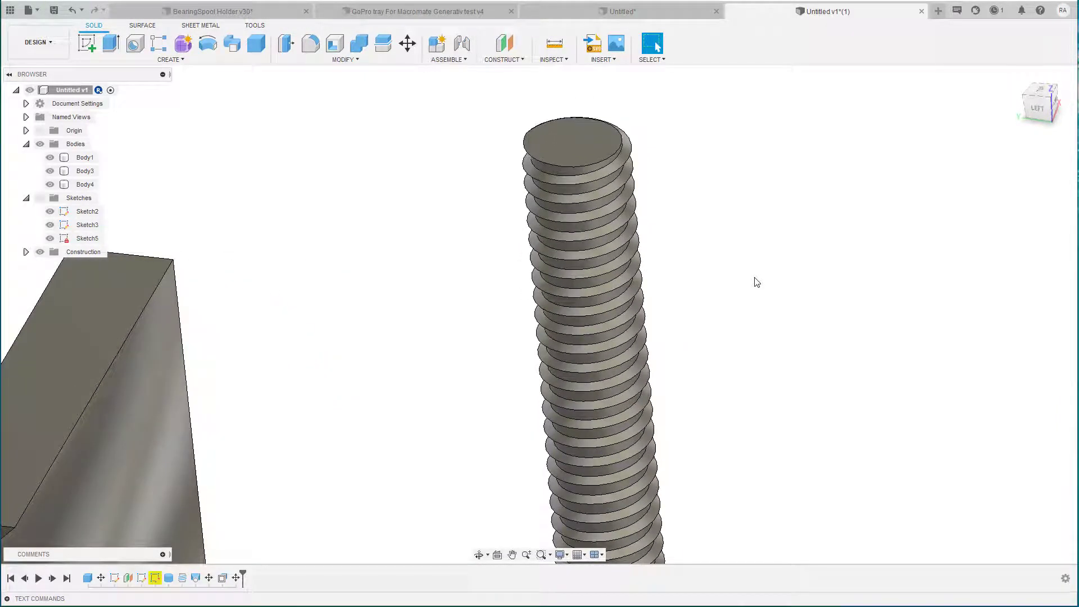
# Roll the timeline back to just before the threaded cylinder's face offset and second move
pyautogui.scroll(-6, 755, 278)
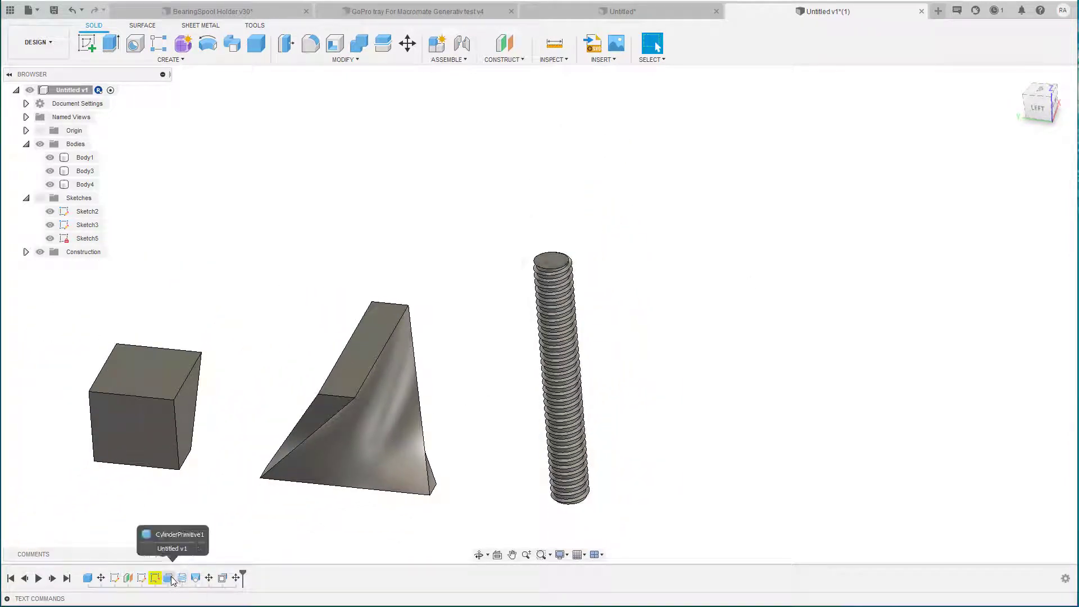
pyautogui.doubleClick(168, 578)
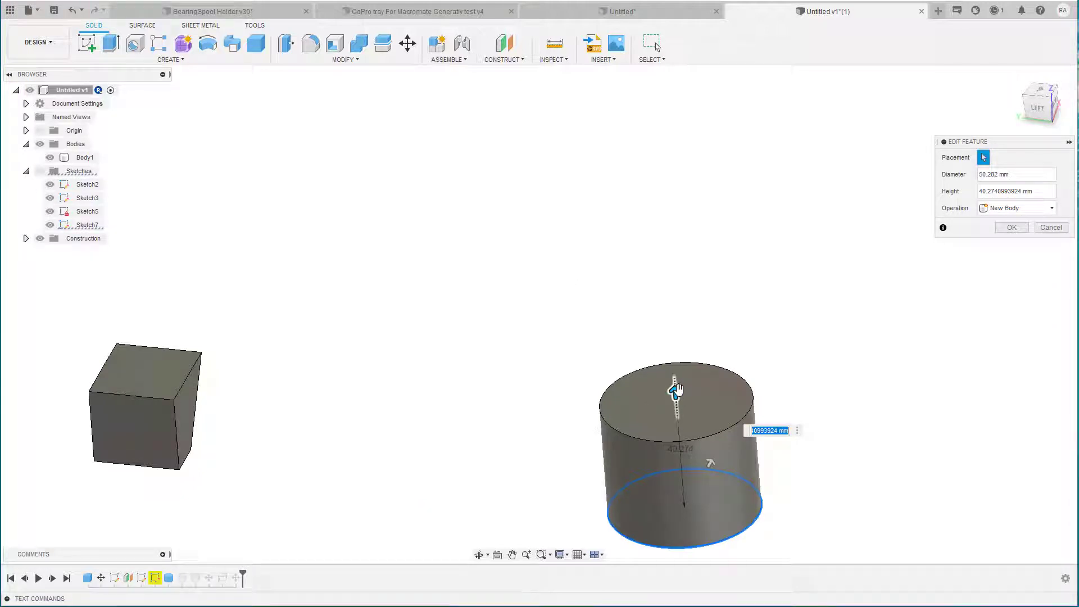
pyautogui.press('Return')
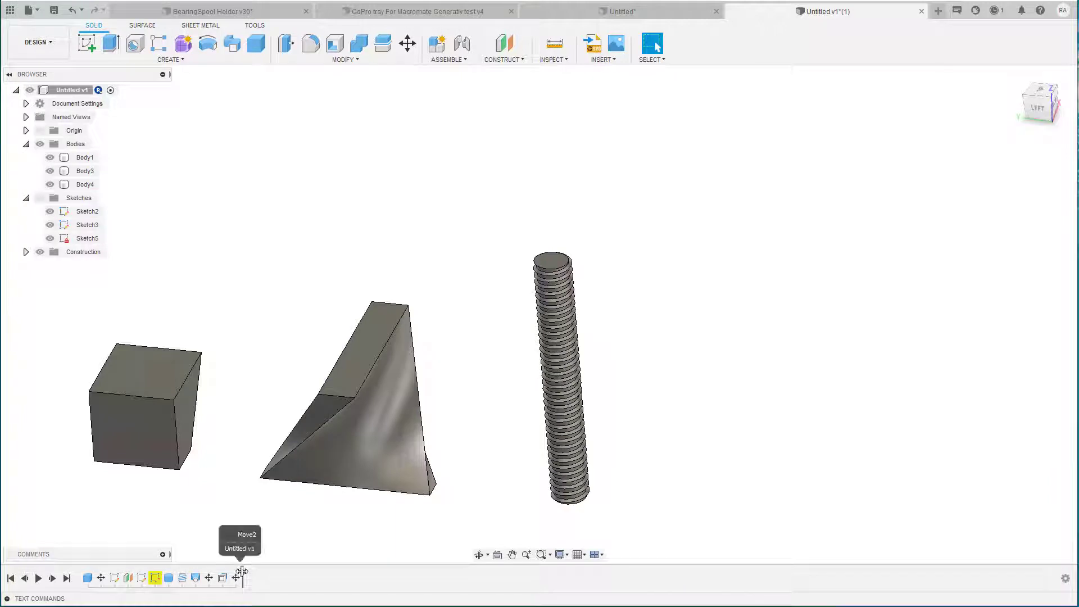
pyautogui.moveTo(242, 569); pyautogui.dragTo(216, 573)
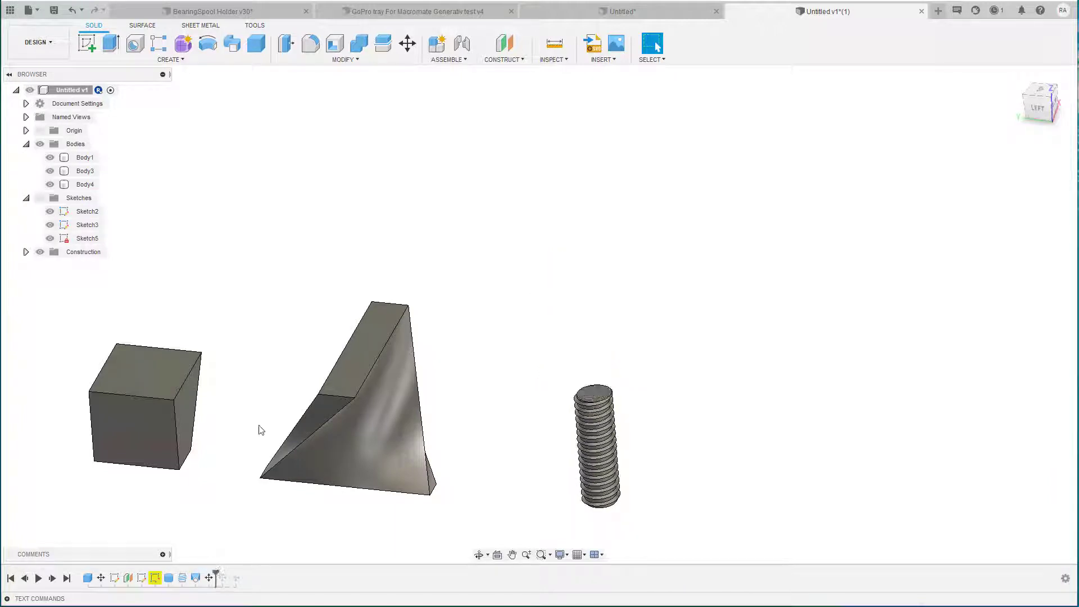
pyautogui.doubleClick(167, 579)
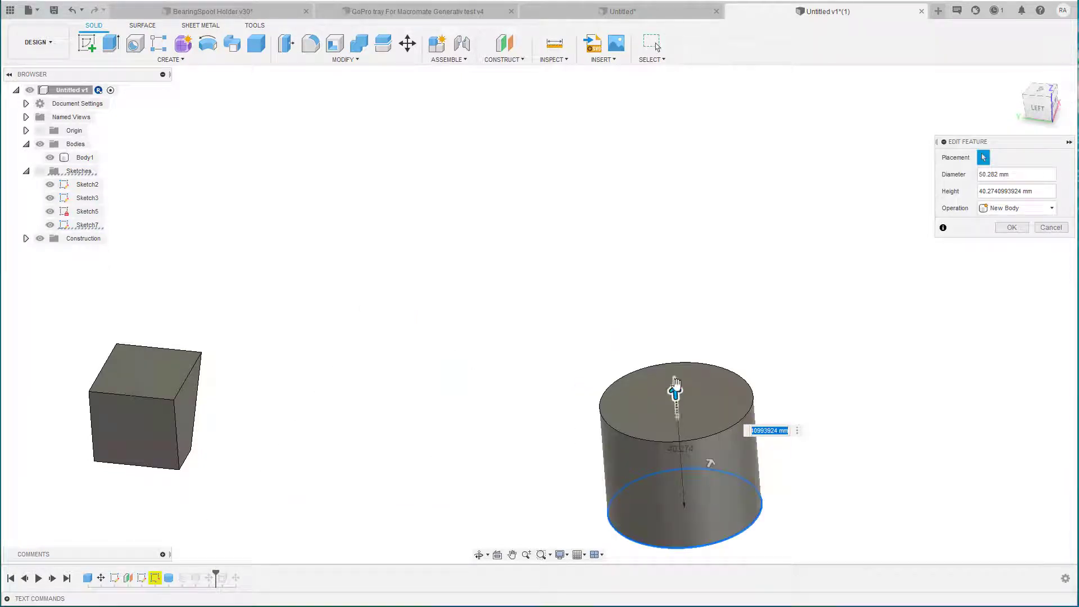
pyautogui.moveTo(675, 393); pyautogui.dragTo(657, 141)
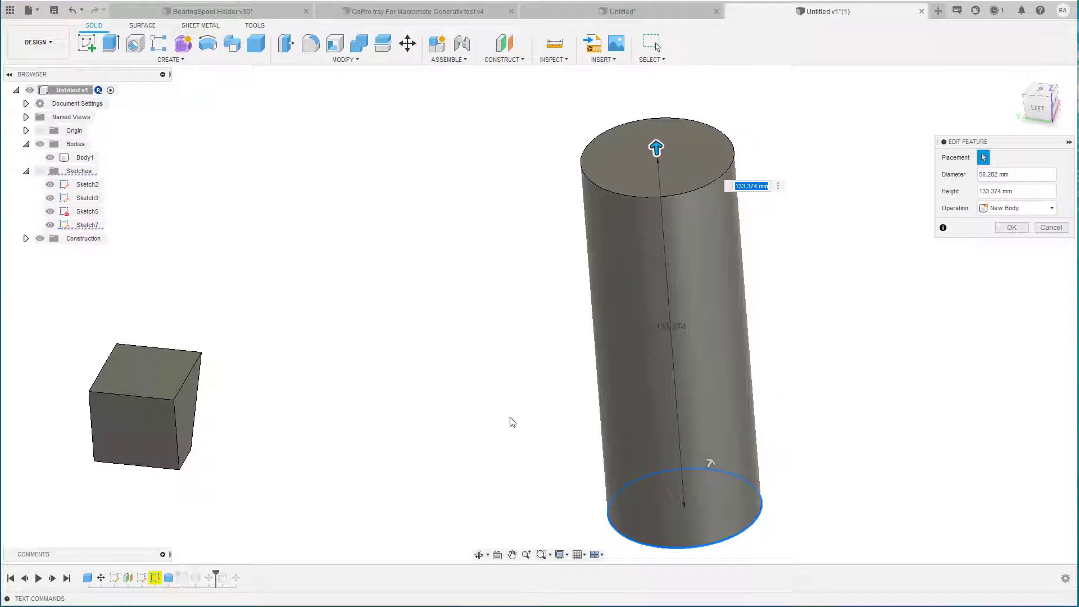
pyautogui.press('Escape')
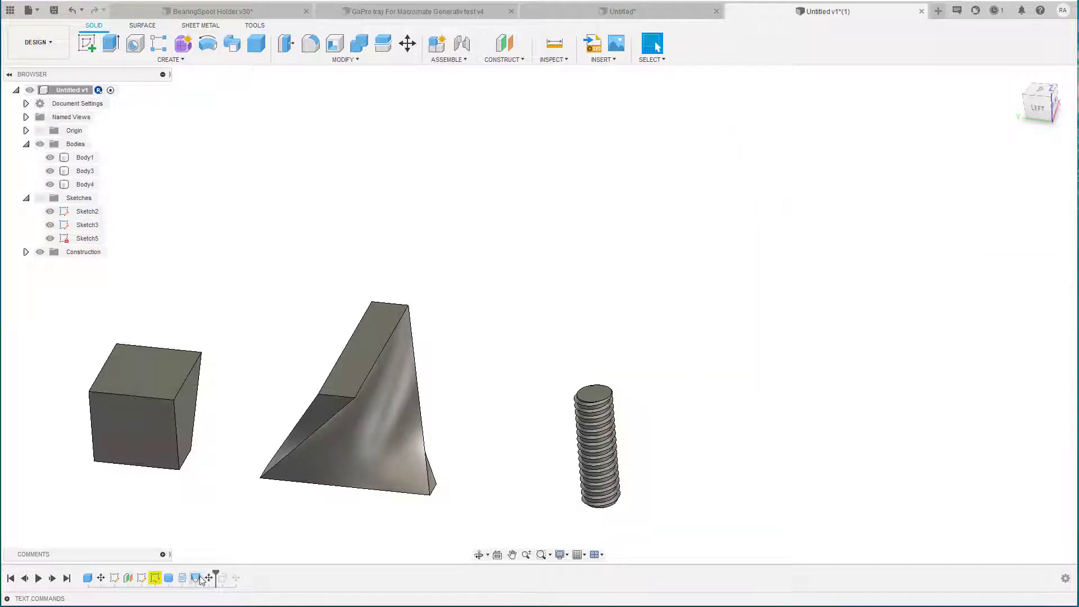
# Edit the original cylinder primitive and raise its height considerably to lengthen the threaded cylinder
pyautogui.doubleClick(169, 579)
pyautogui.moveTo(674, 388); pyautogui.dragTo(674, 164)
pyautogui.press('Return')
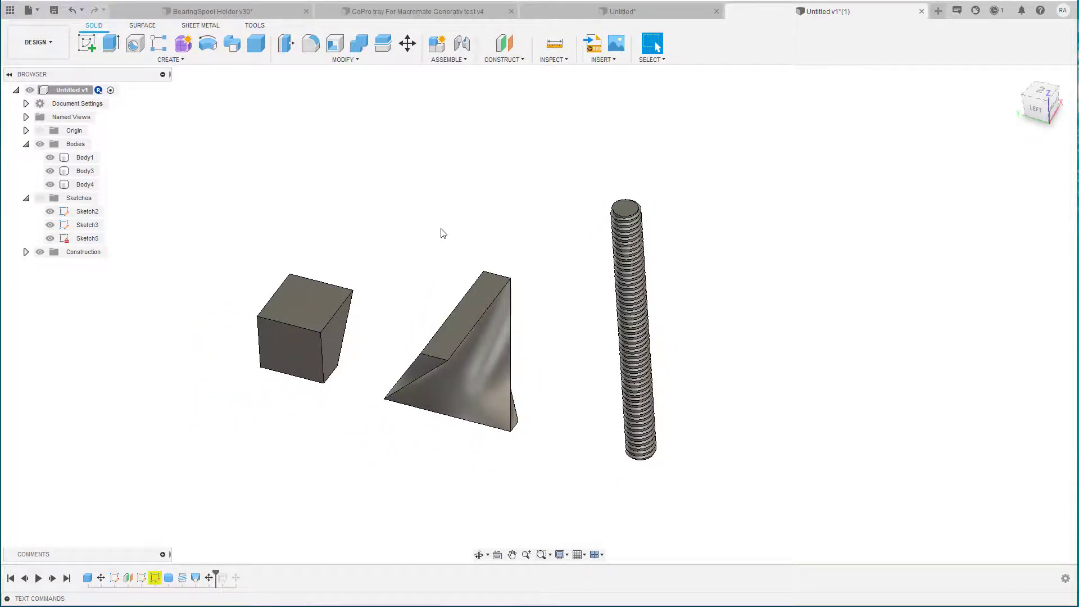
pyautogui.scroll(3, 444, 233)
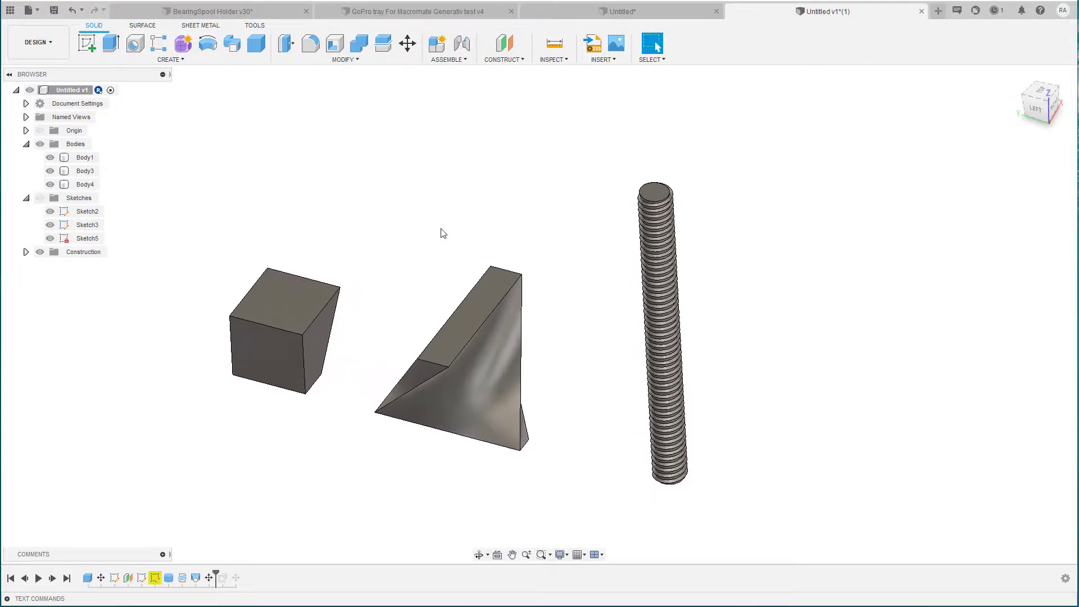